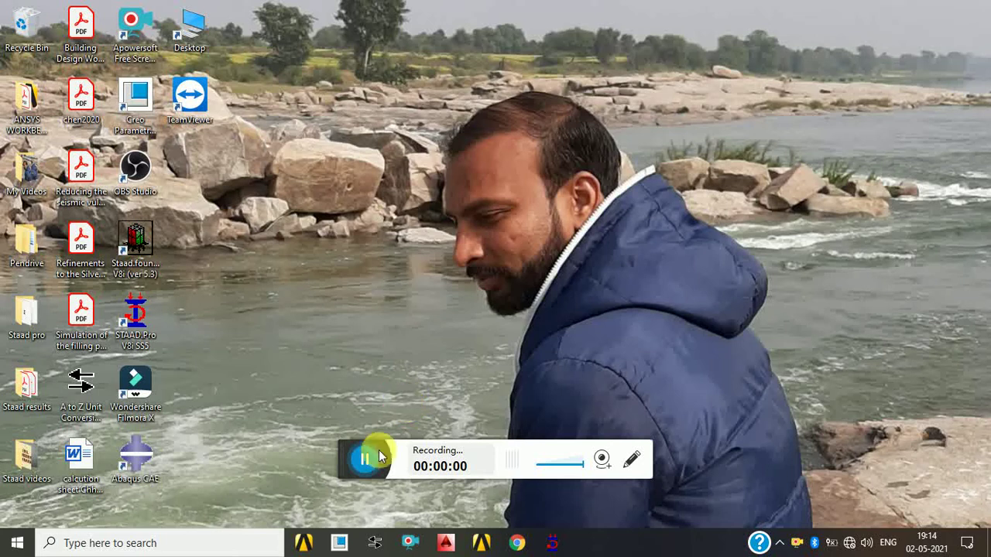
Step: Launch STAAD.Pro and start a new Space project in Meter and KiloNewton units
drag(343, 459, 695, 550)
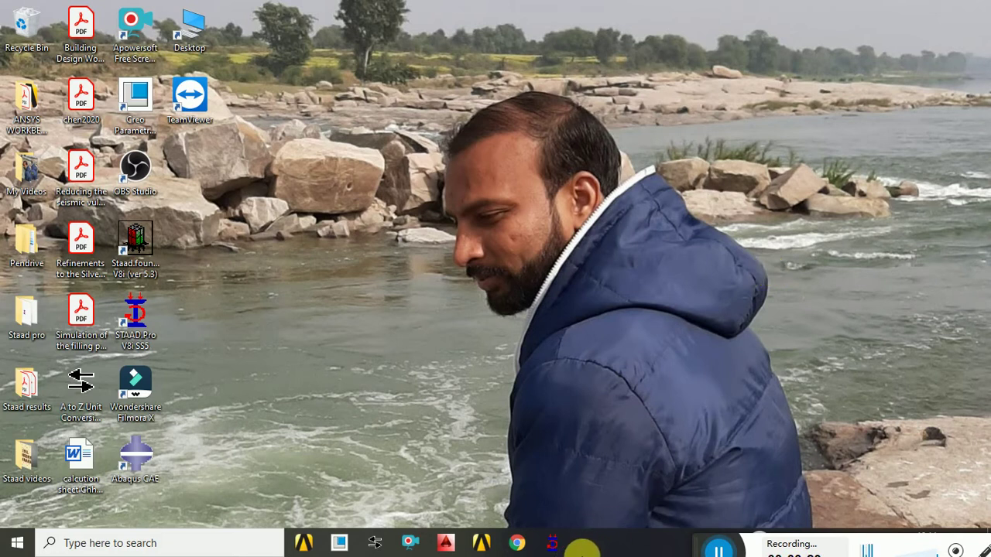
click(548, 544)
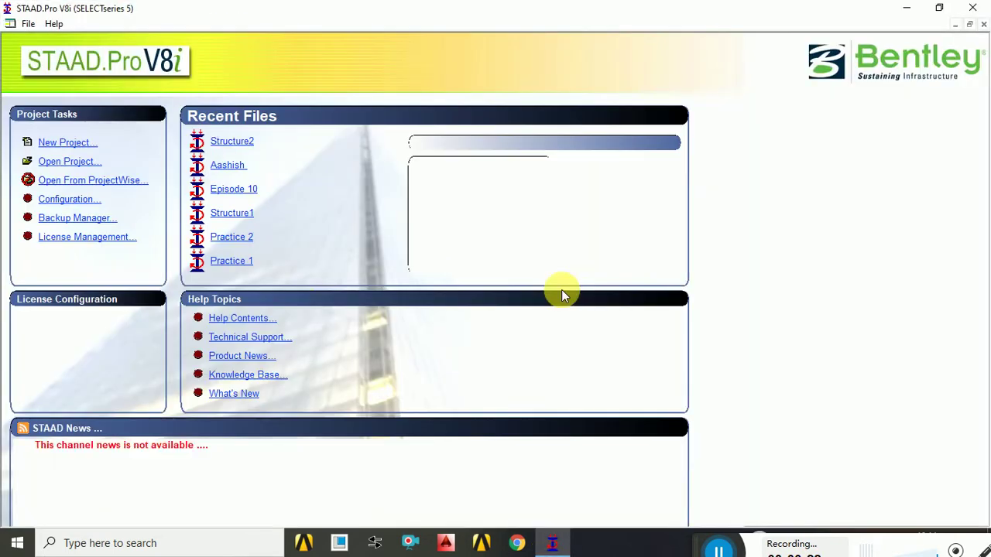
click(81, 143)
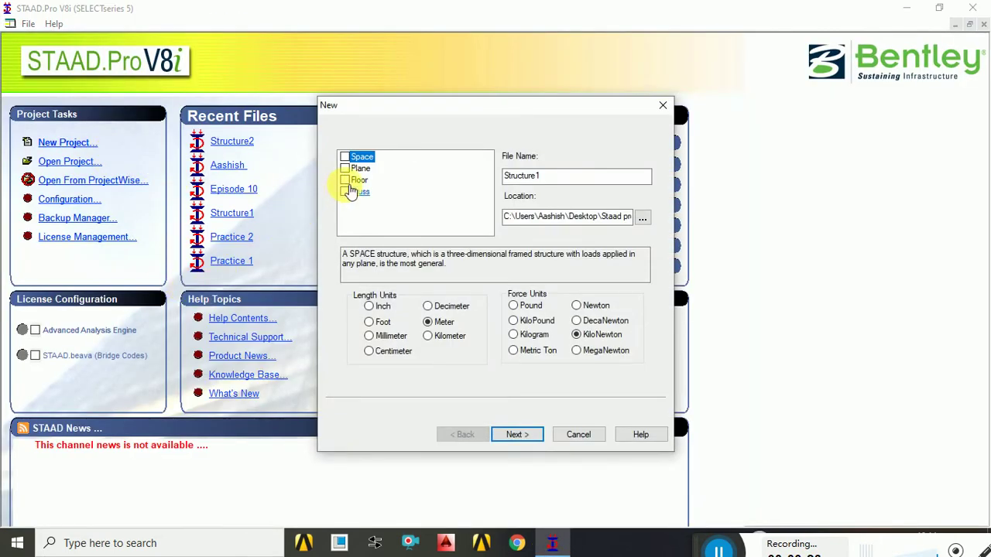
mouse_move(516, 107)
mouse_down()
mouse_move(516, 66)
mouse_move(527, 86)
mouse_up()
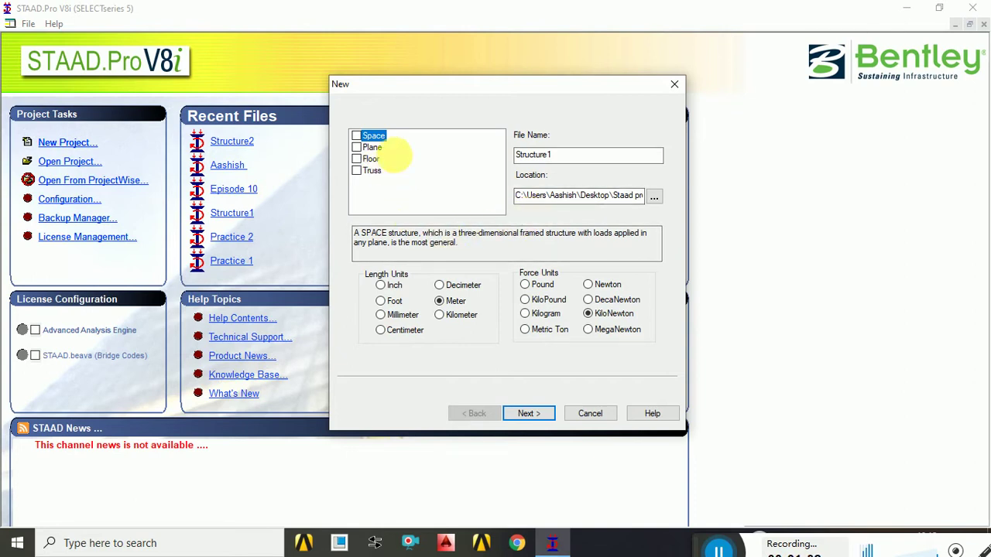
click(357, 137)
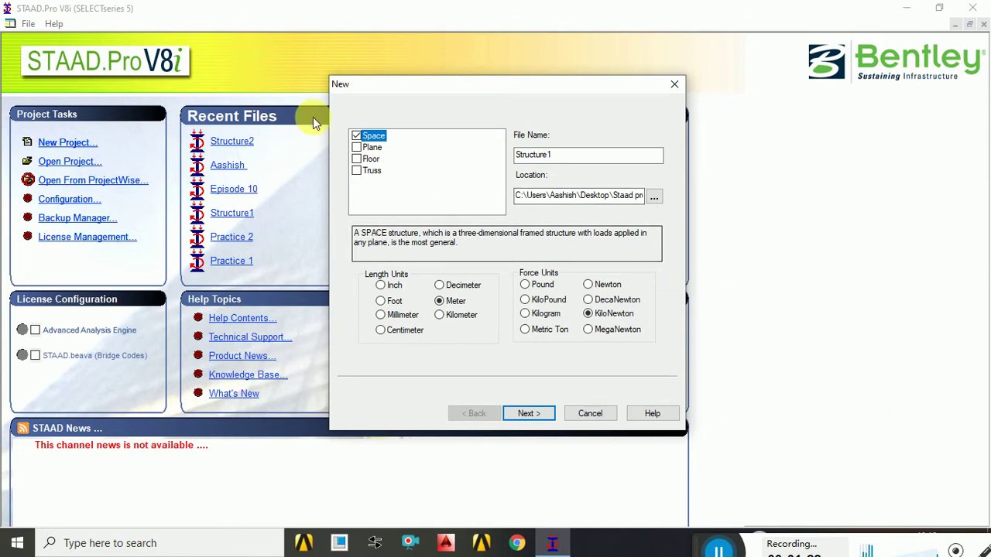
Step: Replace the default file name Structure1 with xyz
click(568, 156)
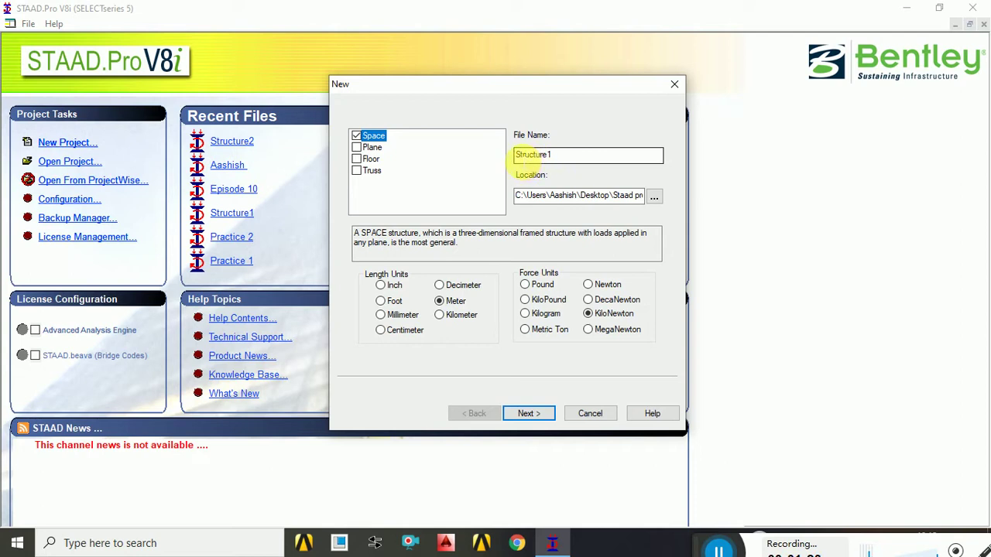
drag(529, 154, 577, 159)
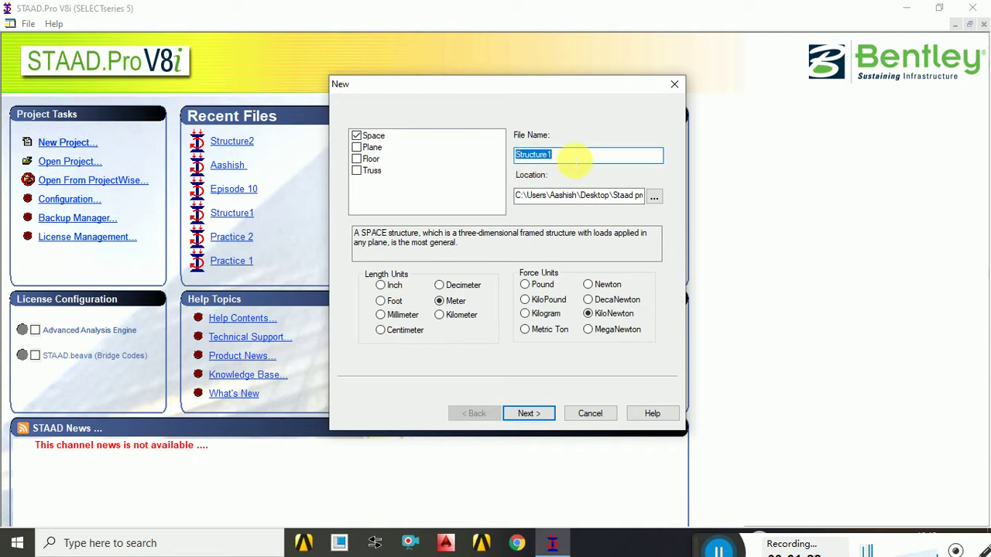
text(x)
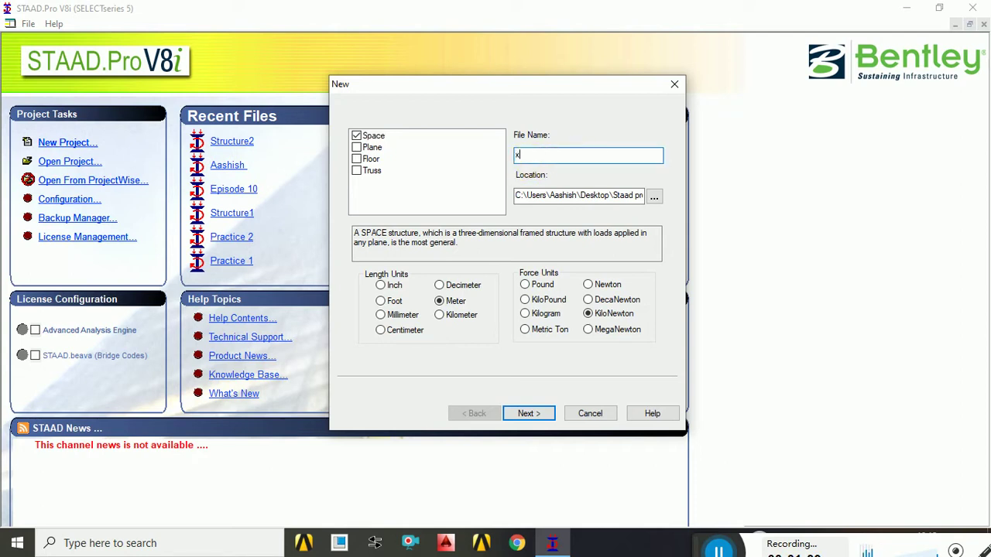
text(yz)
key(BackSpace)
text(v)
key(BackSpace)
text(z)
Step: Set the xyz project's location to the Downloads folder
click(623, 195)
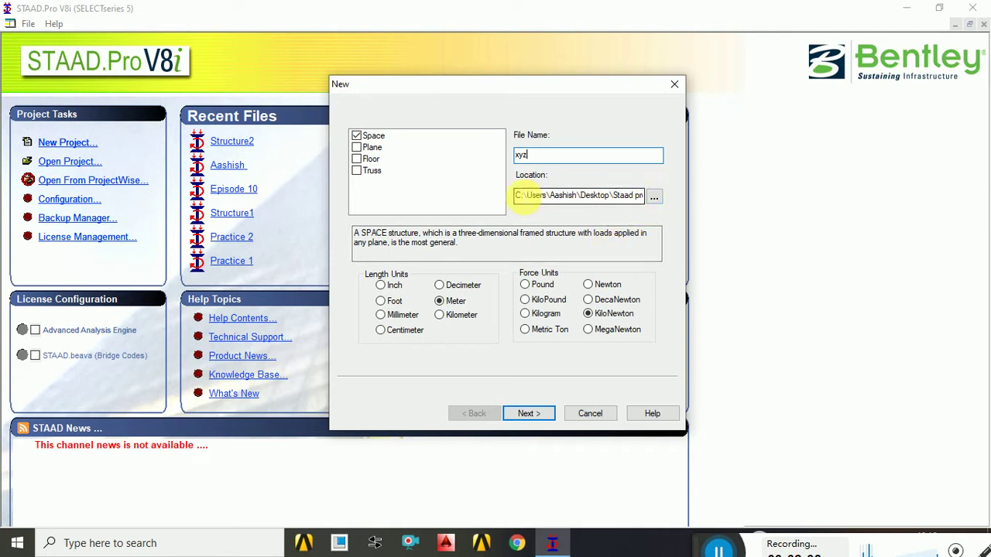
click(654, 198)
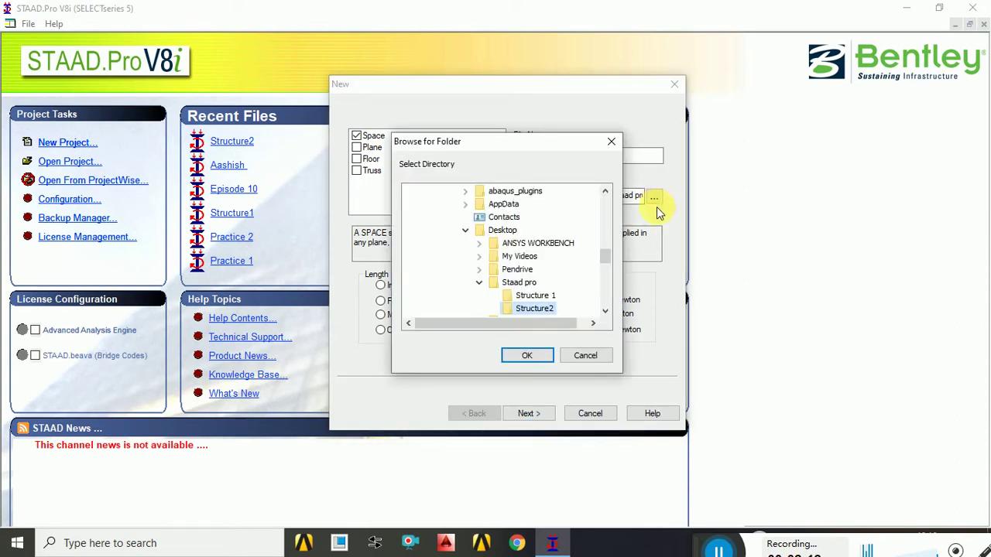
mouse_move(607, 262)
mouse_down()
mouse_move(606, 227)
mouse_move(607, 294)
mouse_up()
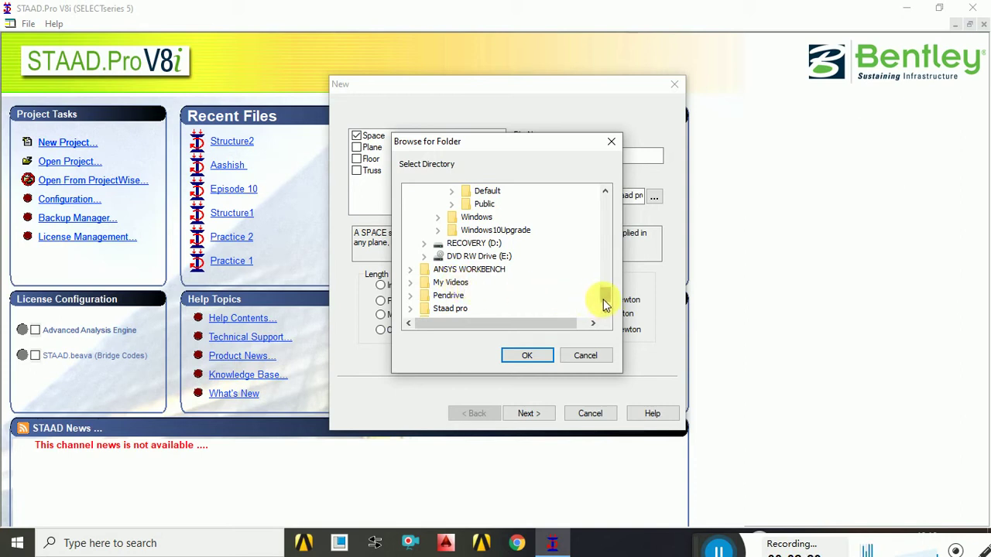
drag(602, 299, 603, 281)
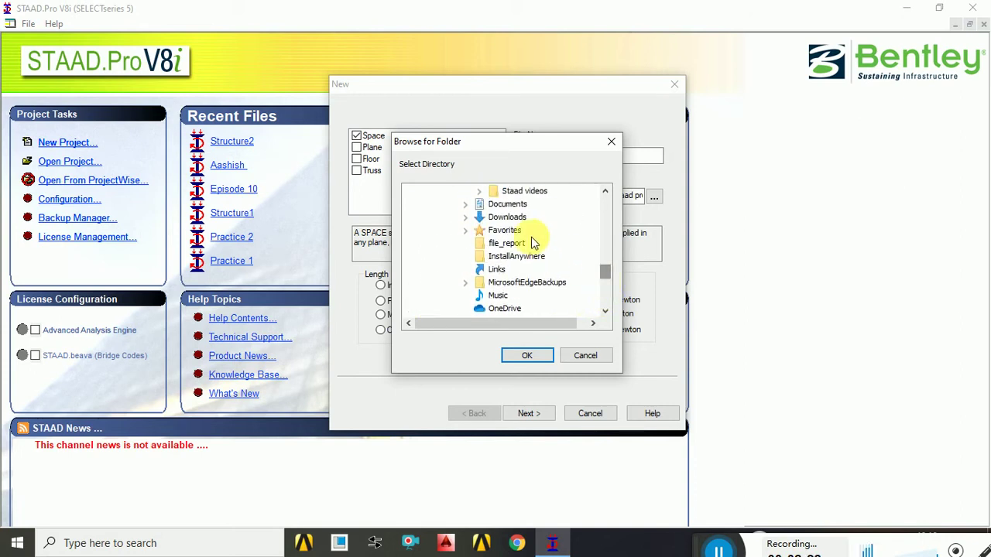
click(511, 219)
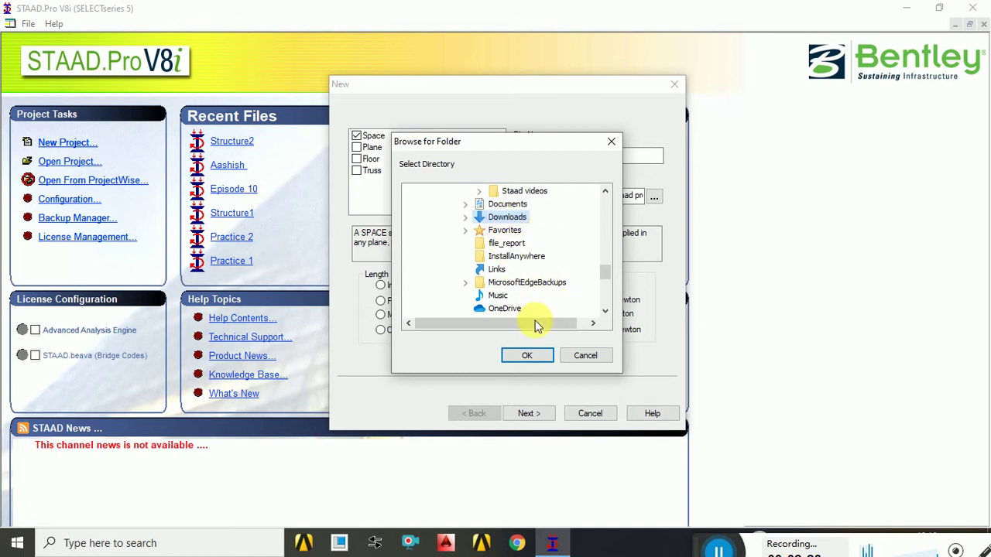
click(527, 356)
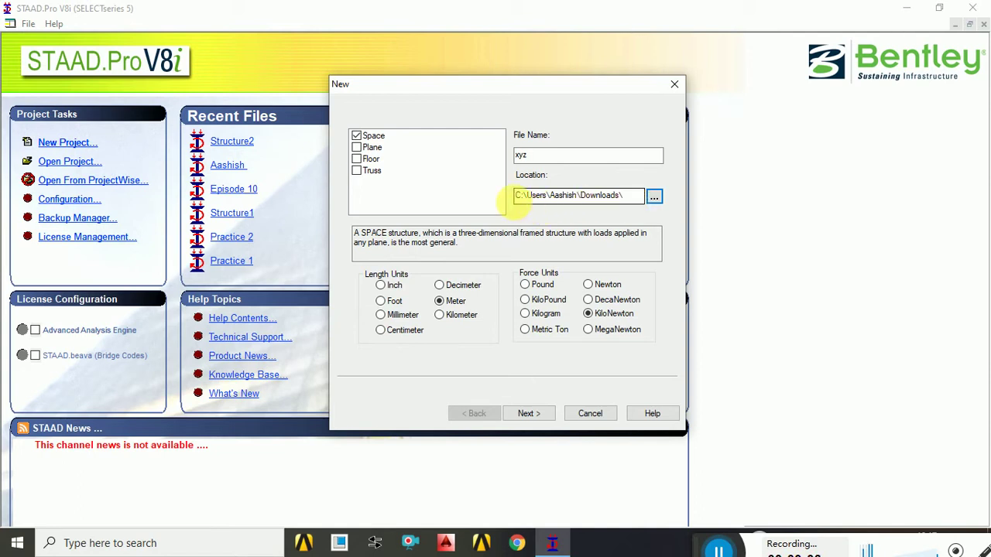
Step: Browse the folders again, expand Desktop, and cancel without changing the location
click(654, 198)
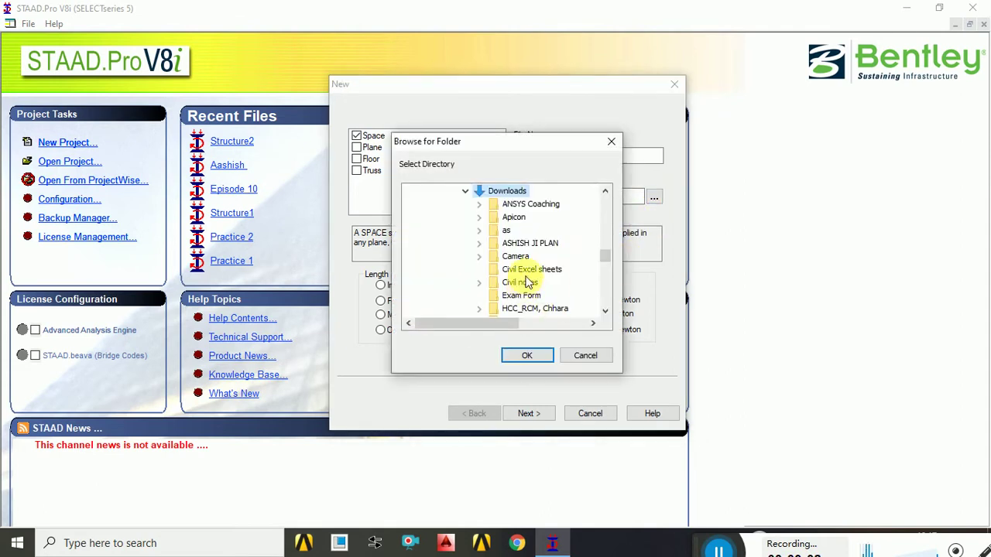
mouse_move(607, 265)
mouse_down()
mouse_move(604, 194)
mouse_move(603, 299)
mouse_up()
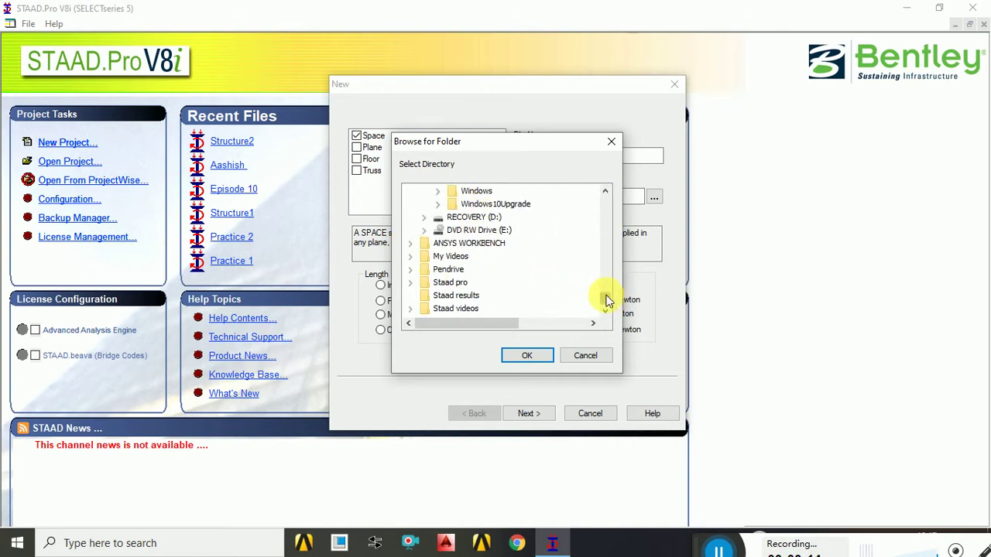
scroll(464, 292, up, 5)
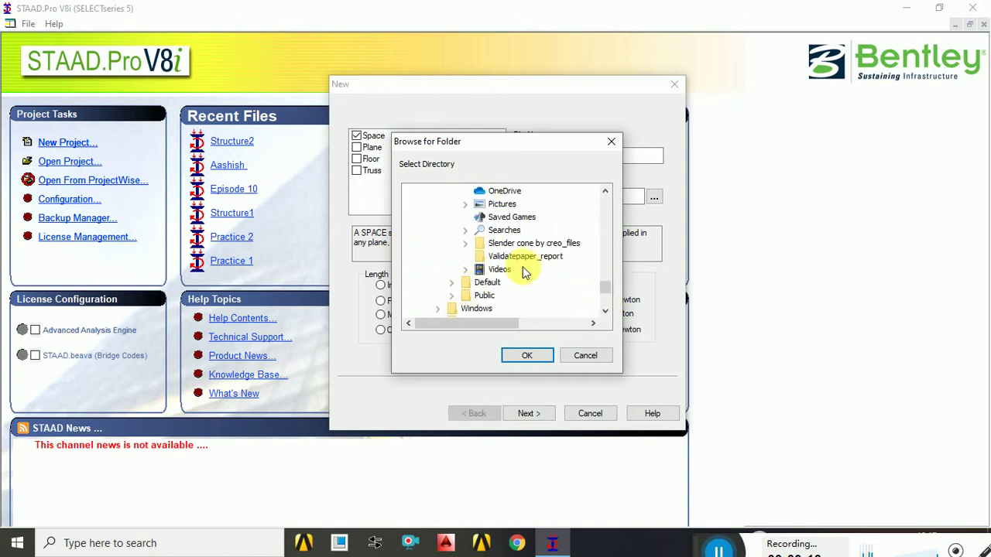
scroll(510, 268, up, 3)
scroll(518, 267, up, 3)
scroll(524, 268, up, 5)
scroll(524, 268, up, 5)
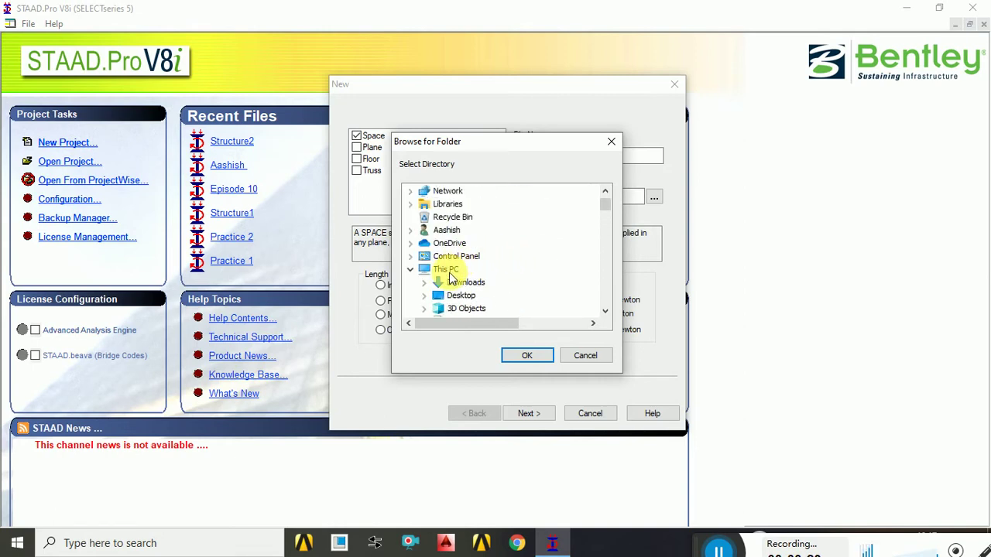
click(465, 296)
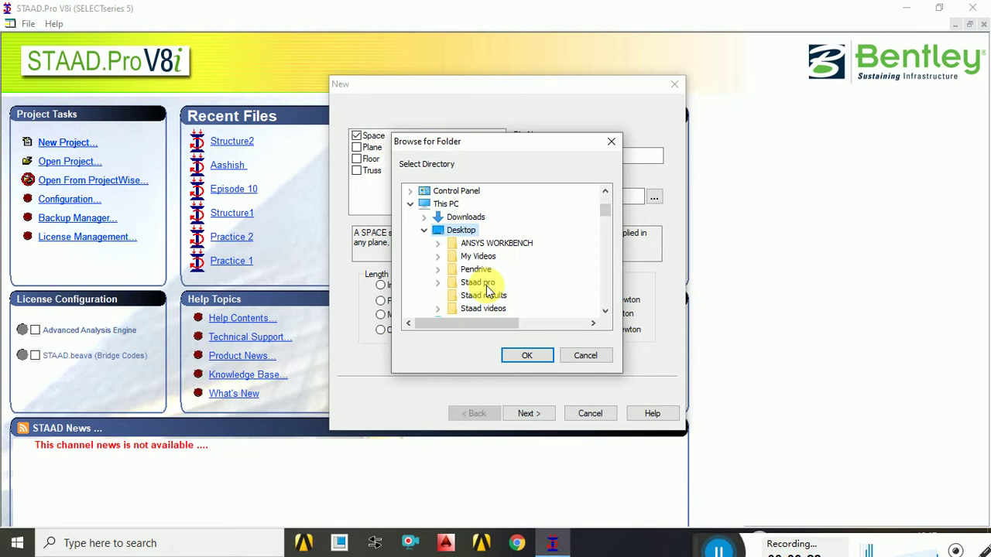
click(606, 310)
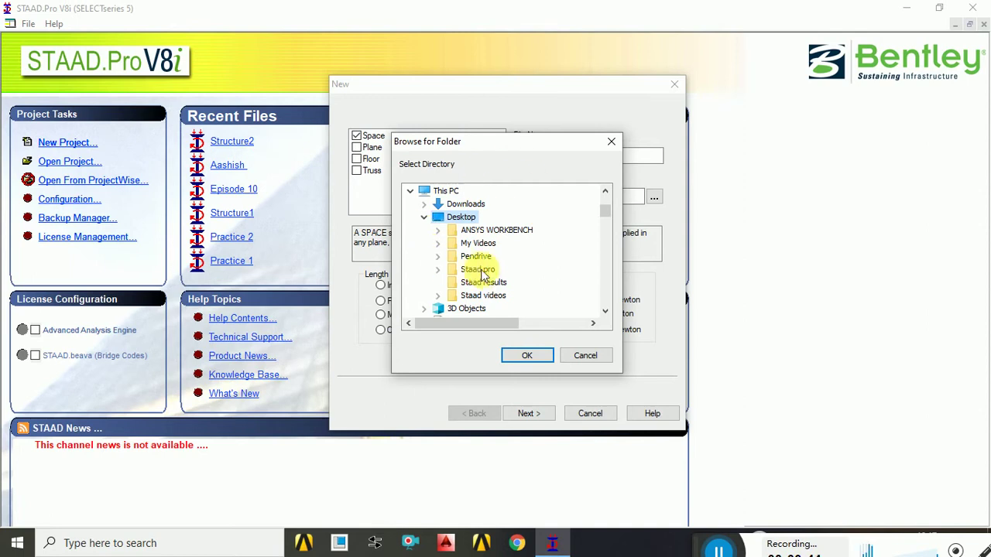
click(584, 356)
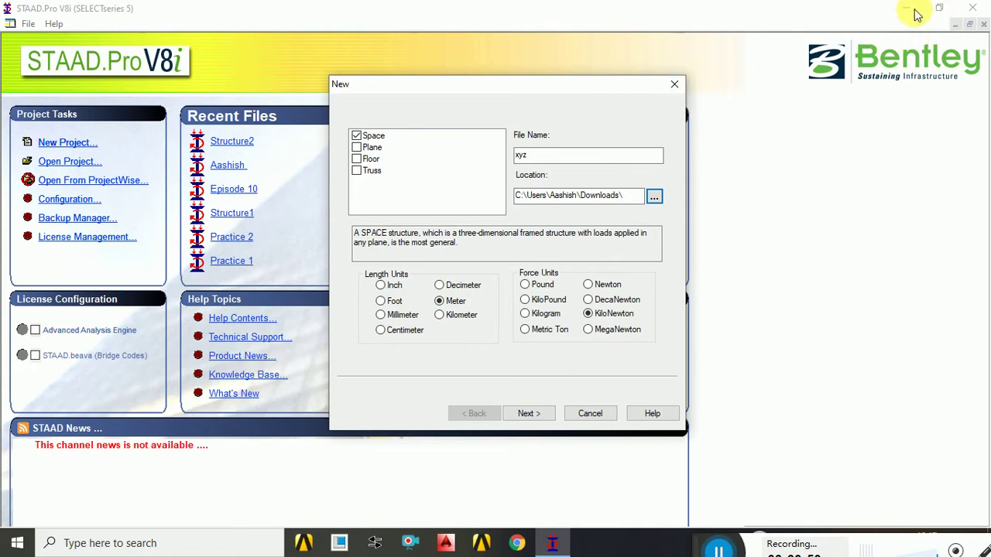
Step: Cancel the new-project setup and minimise STAAD.Pro to the desktop
click(870, 43)
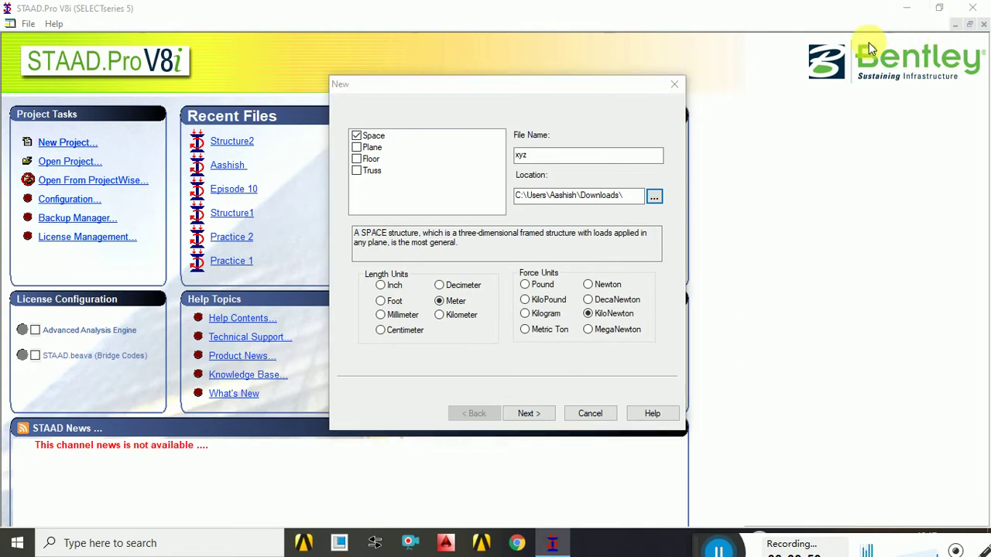
click(586, 413)
click(906, 11)
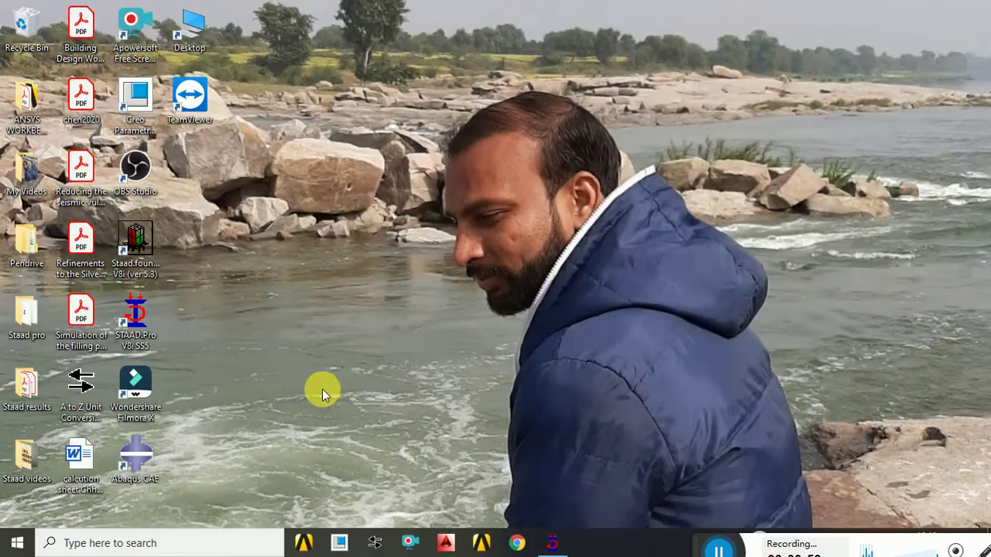
Step: Create a desktop folder named STAAD.PRO, then return to STAAD.Pro and start a new project
right_click(275, 178)
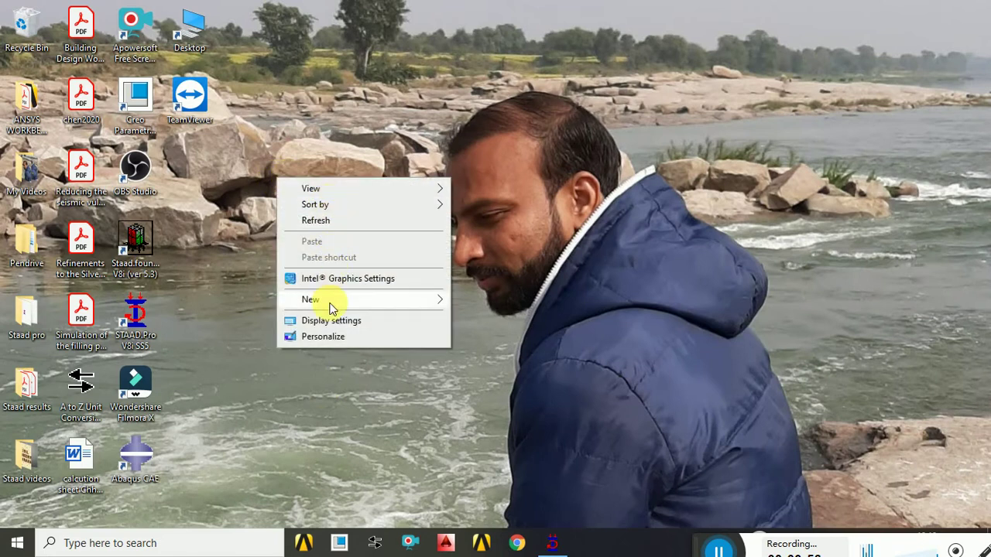
mouse_move(364, 300)
click(468, 304)
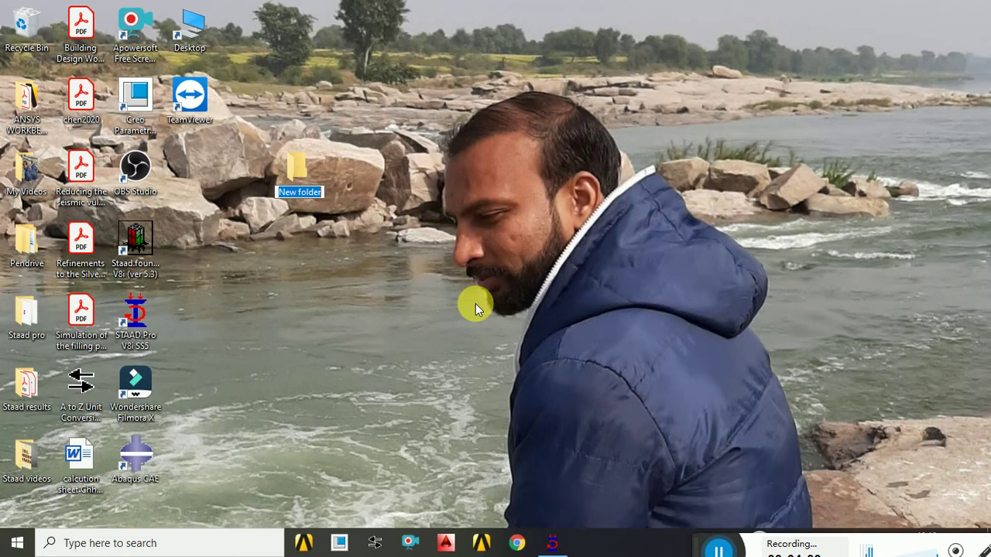
text(STAAD.PRO)
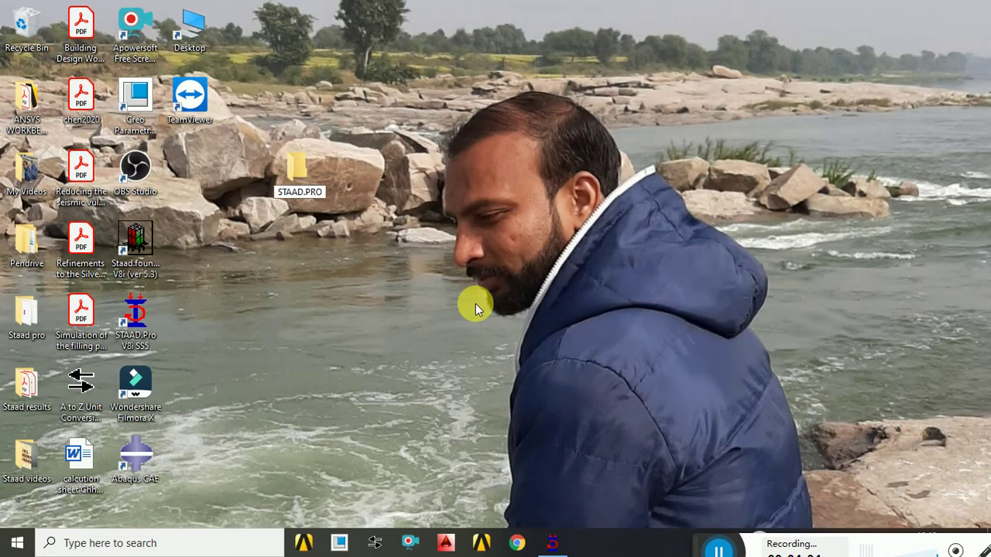
key(Return)
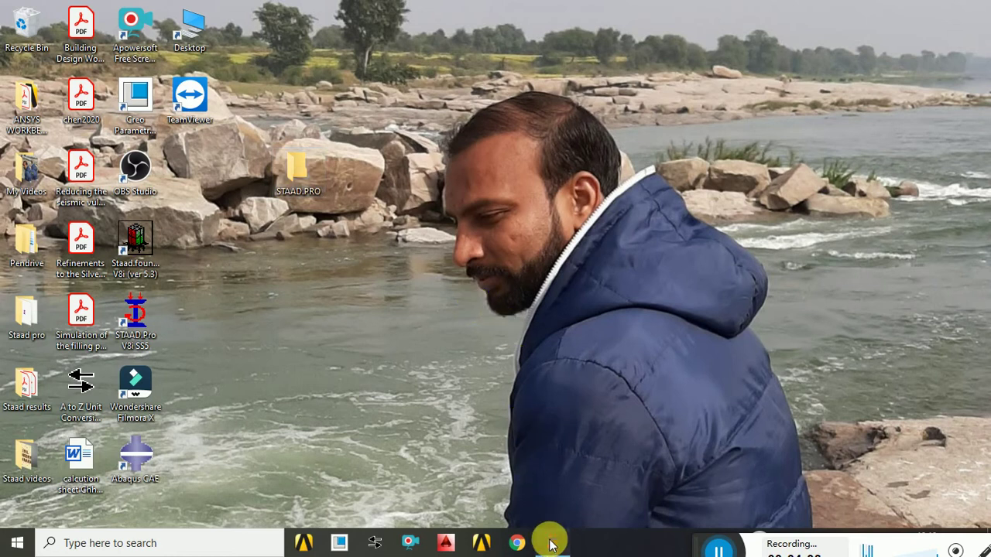
click(551, 542)
click(94, 145)
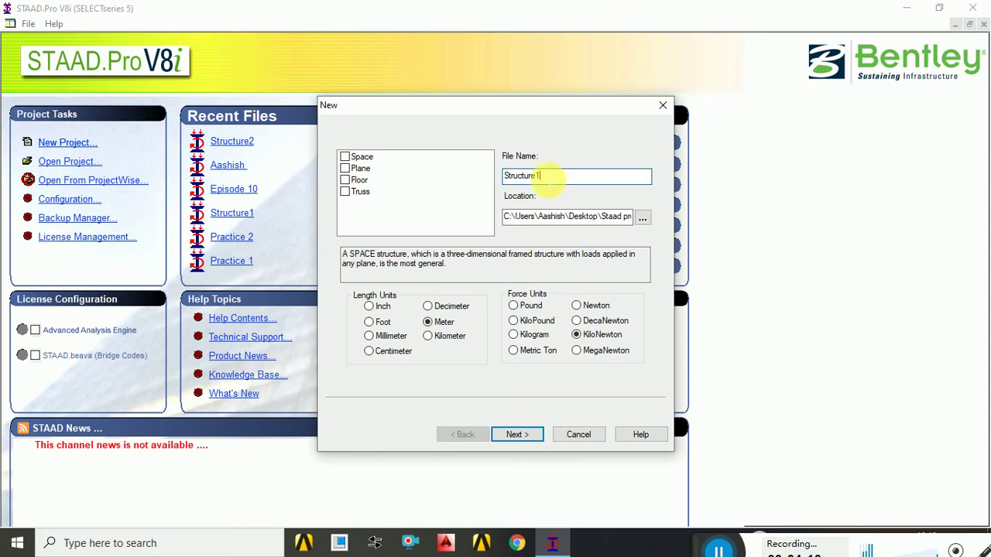
Step: Name the project XYZ, save it in Desktop\STAAD.PRO, and finish the wizard with Add Beam
double_click(545, 176)
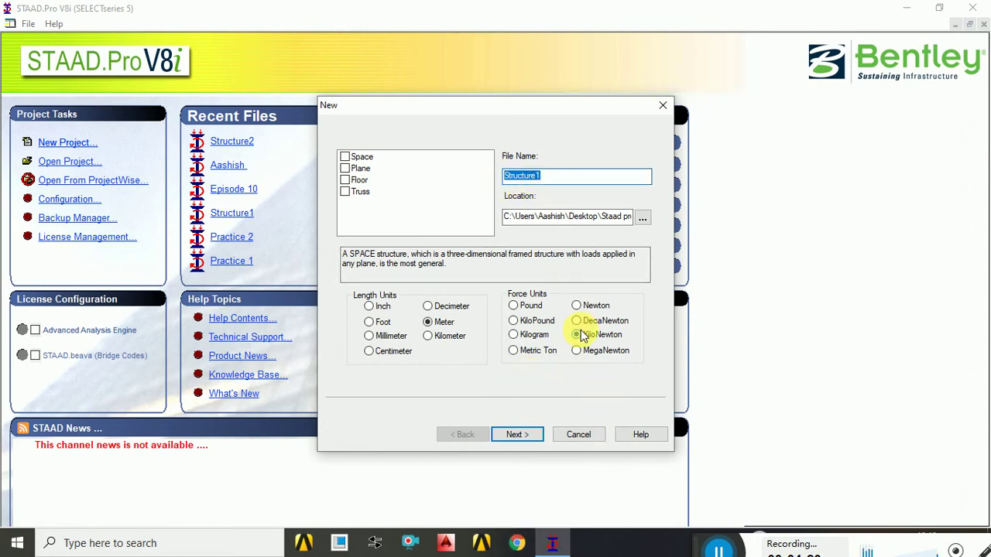
text(XYZ)
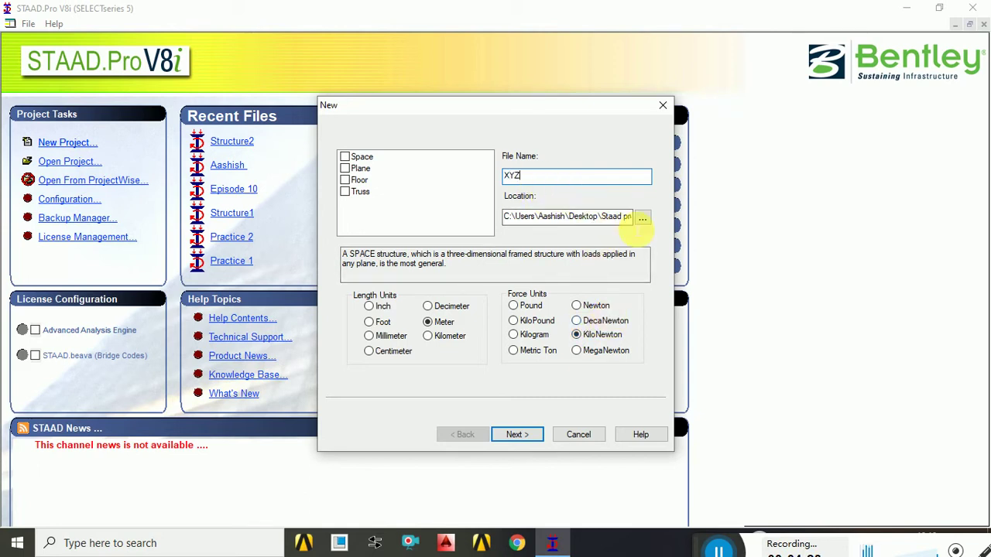
click(644, 220)
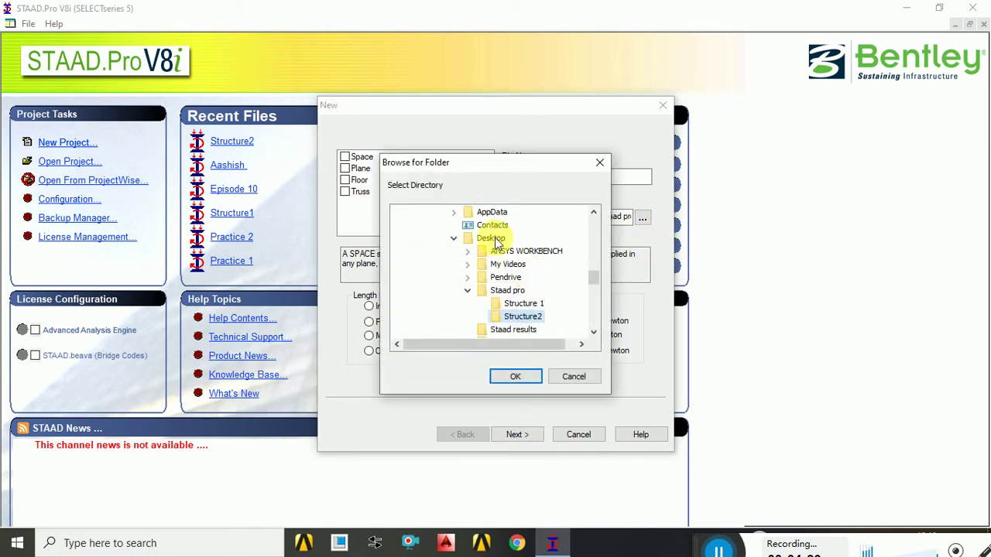
click(495, 237)
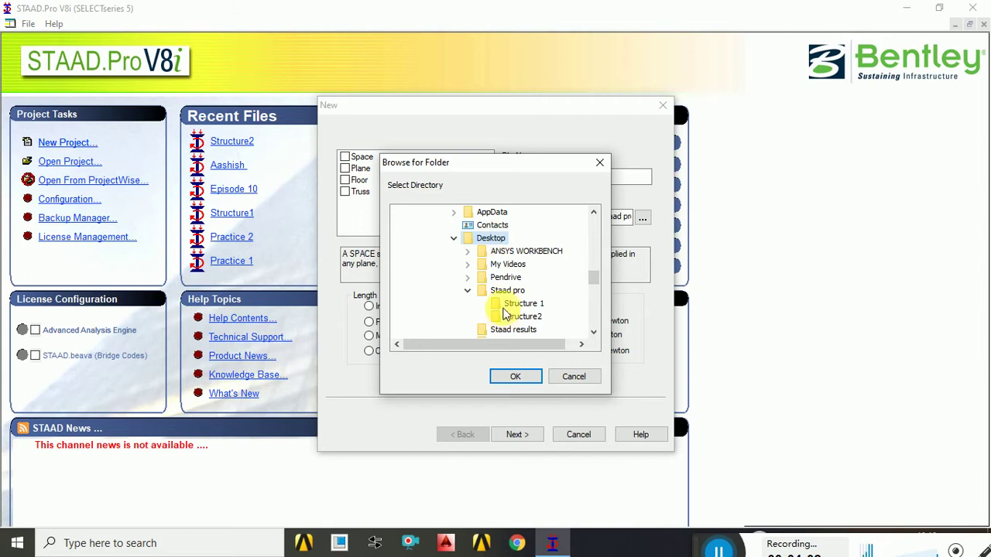
click(467, 290)
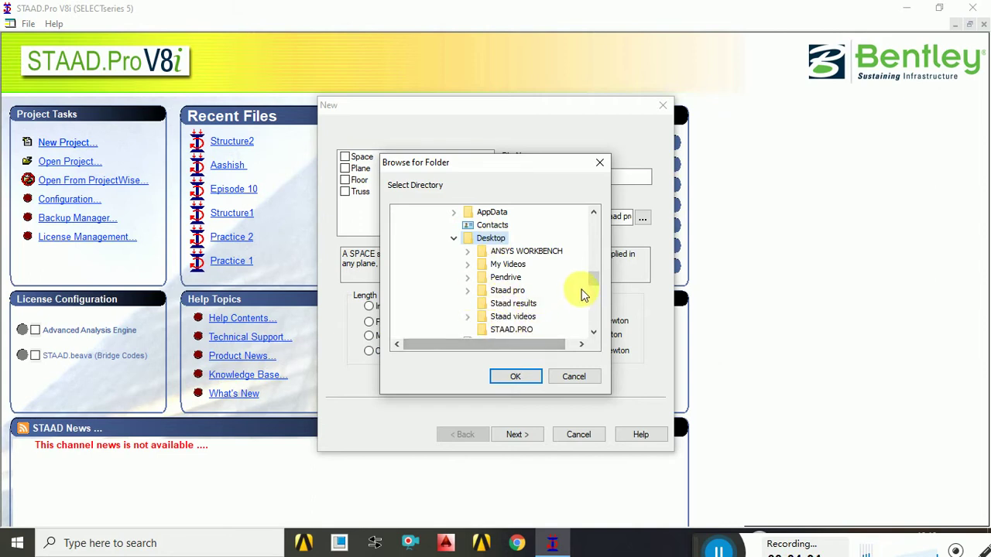
drag(594, 286, 594, 291)
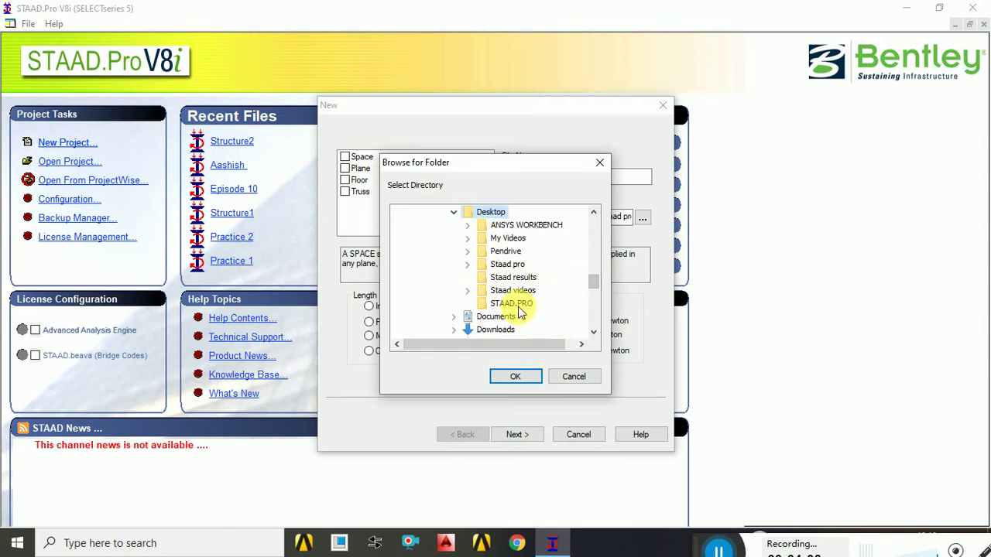
click(511, 303)
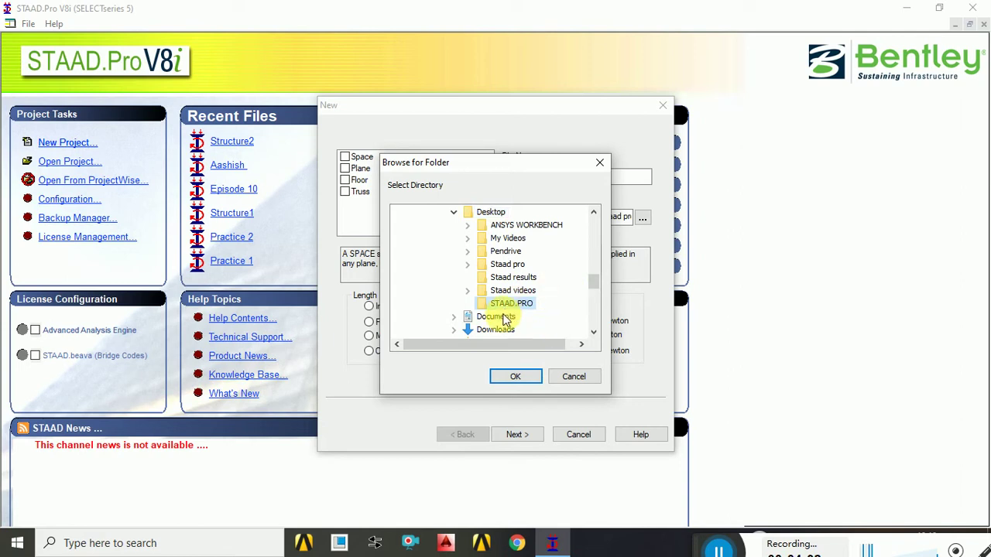
click(516, 376)
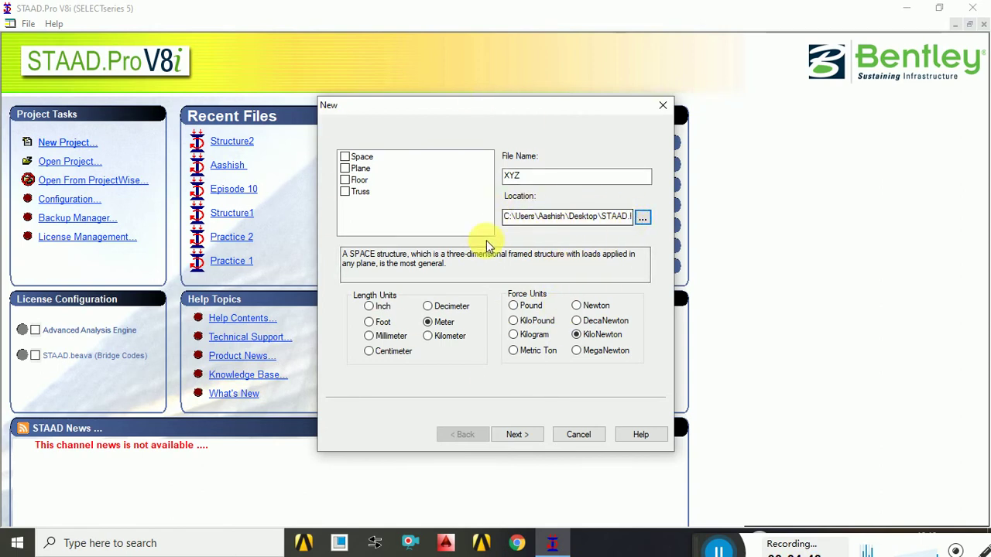
click(527, 439)
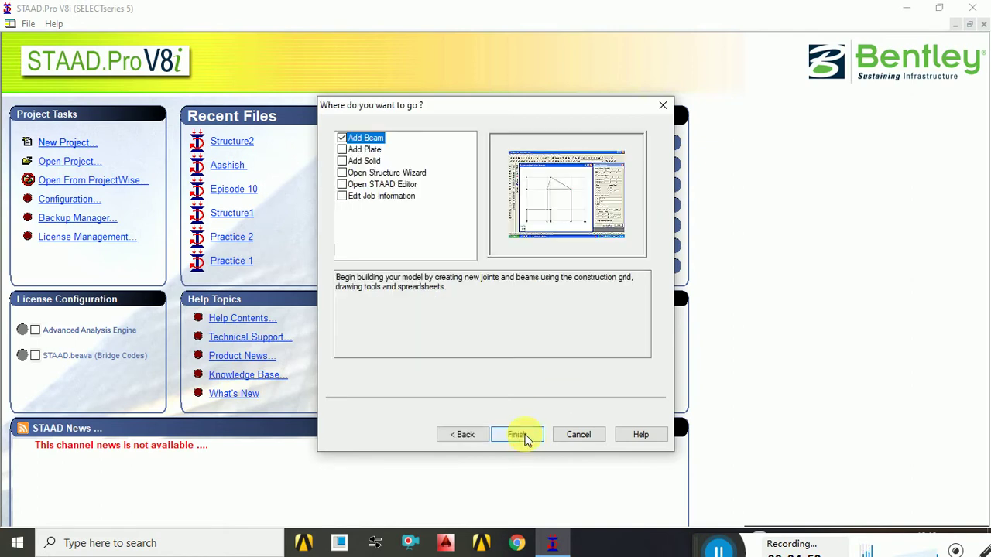
click(527, 435)
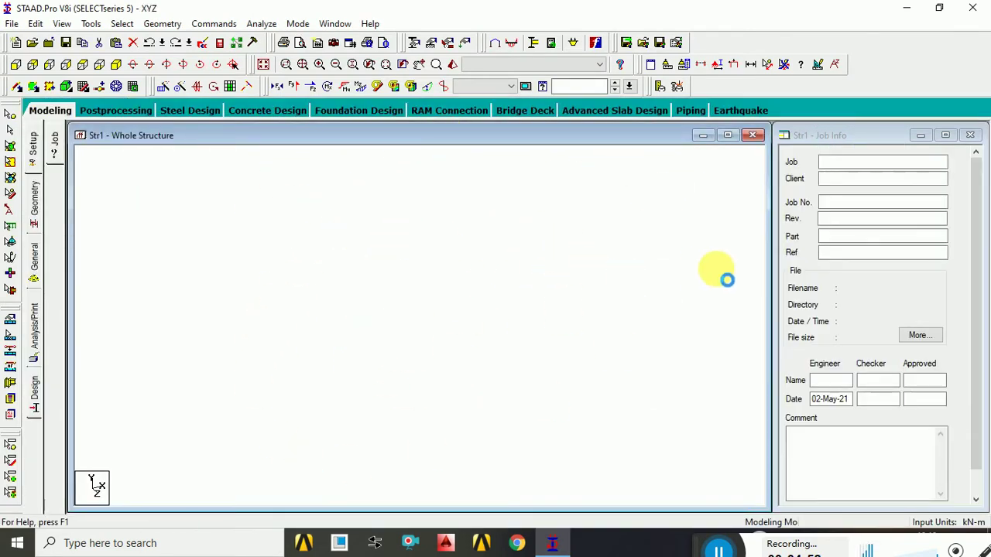
Step: Close the Job Info and Snap panels and enter node 1 at 0,0,0 and node 2 at 5,0,0
click(970, 135)
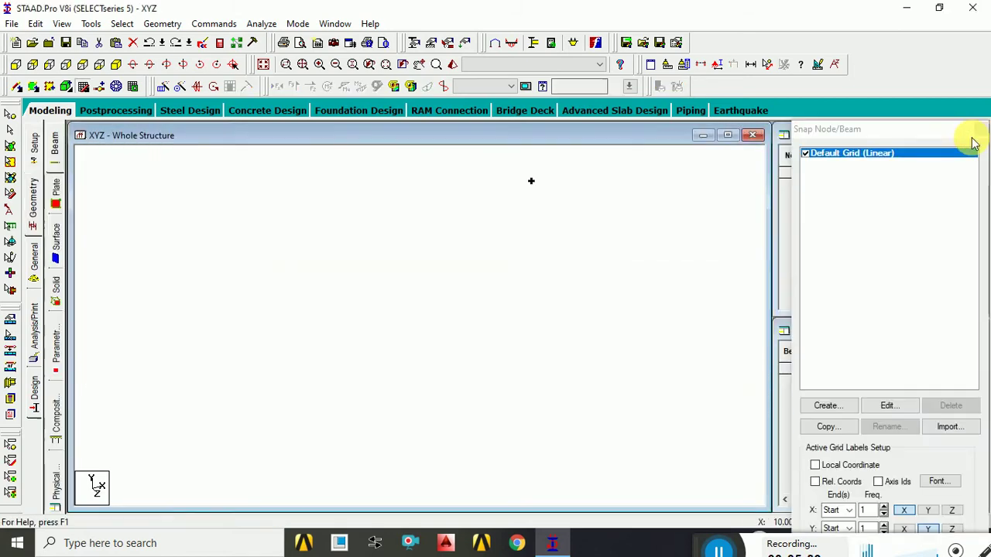
click(981, 130)
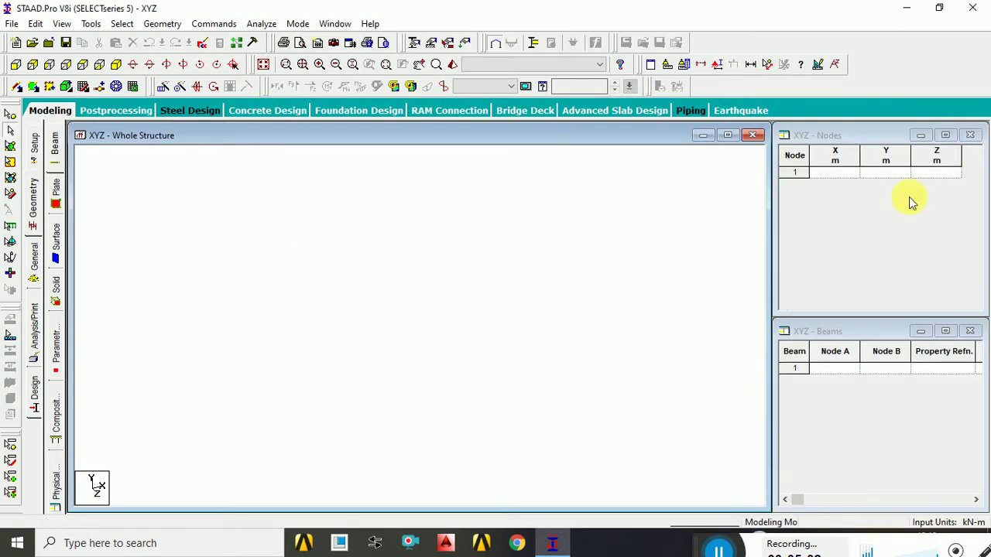
click(832, 172)
text(0)
key(Return)
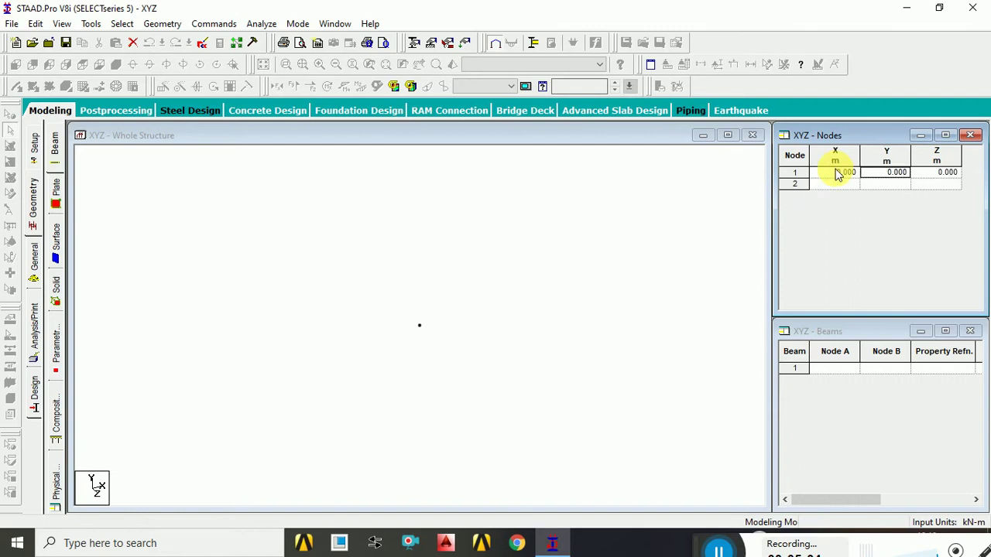
click(844, 185)
text(5)
key(Return)
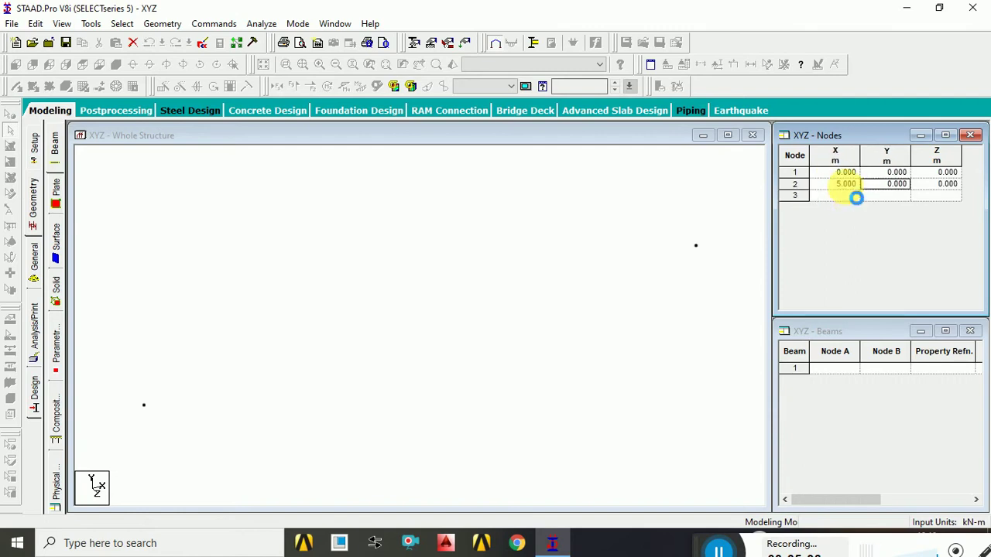
Step: Connect node 1 to node 2 with beam 1 using Add Beam
click(127, 252)
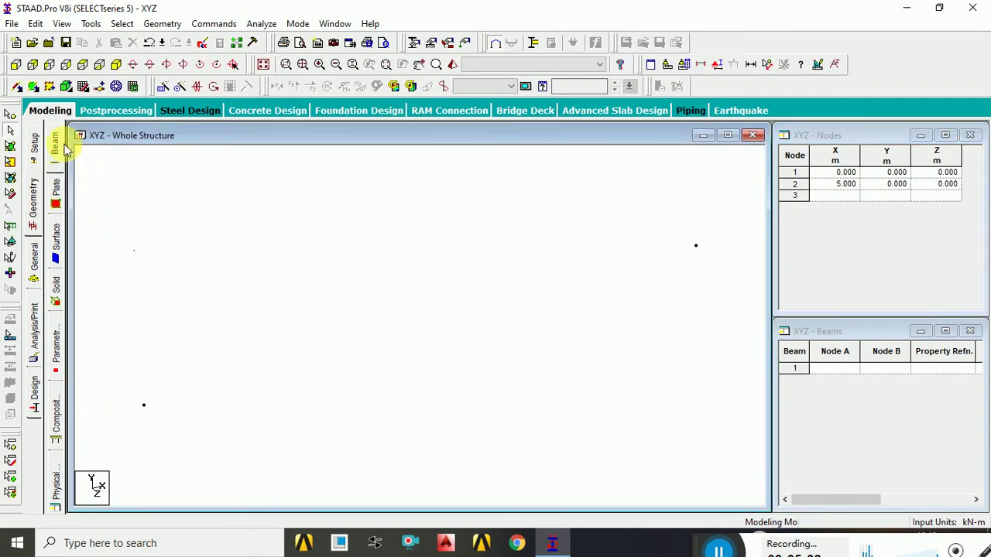
click(10, 115)
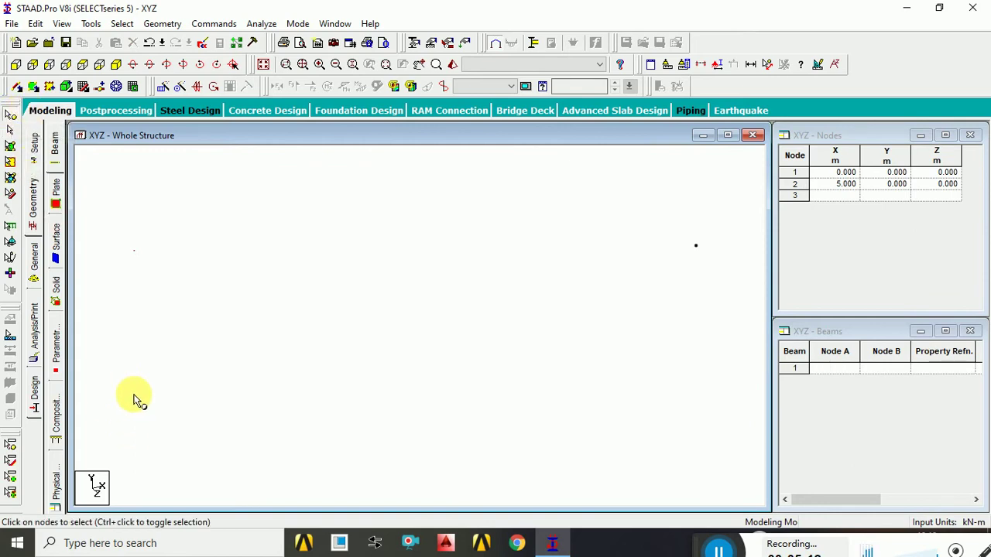
key(ctrl+a)
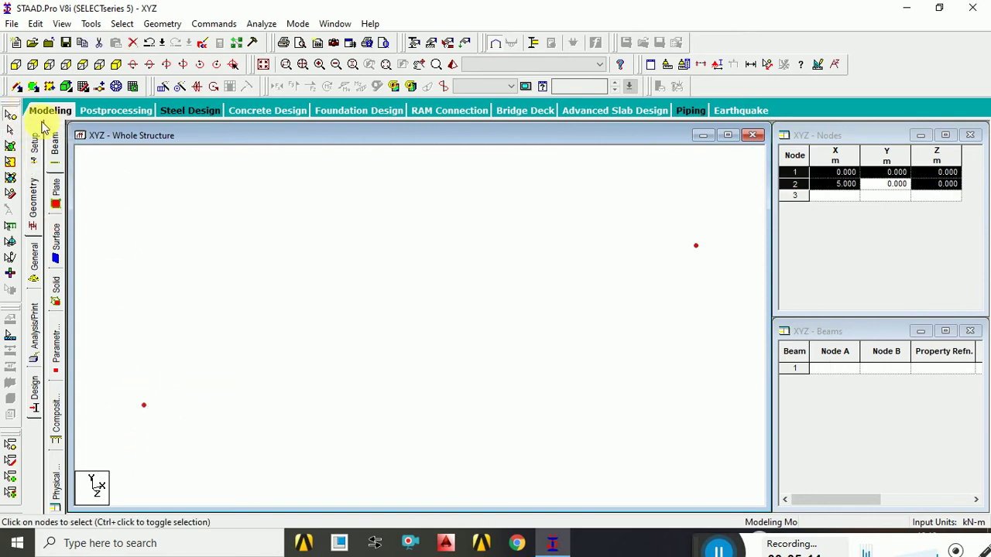
click(17, 86)
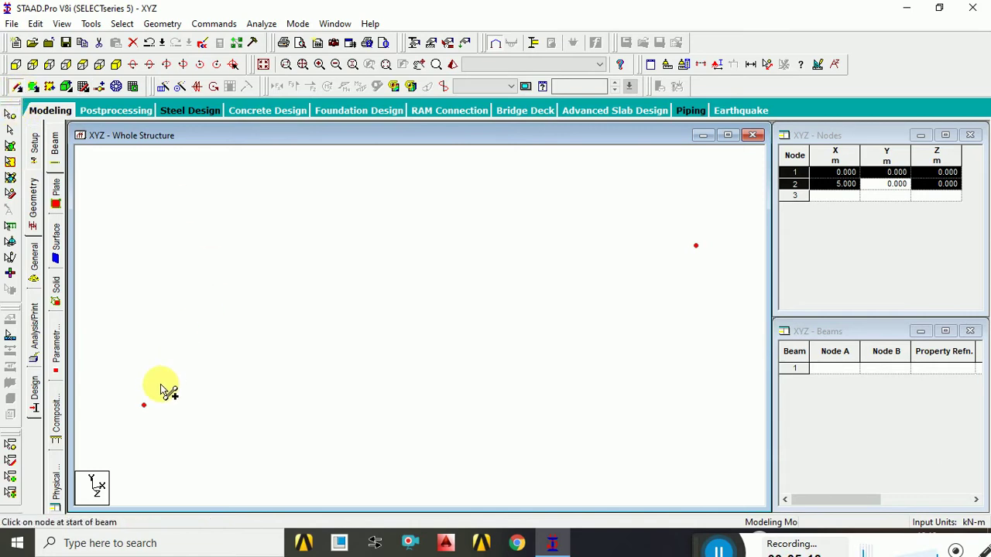
drag(144, 405, 702, 244)
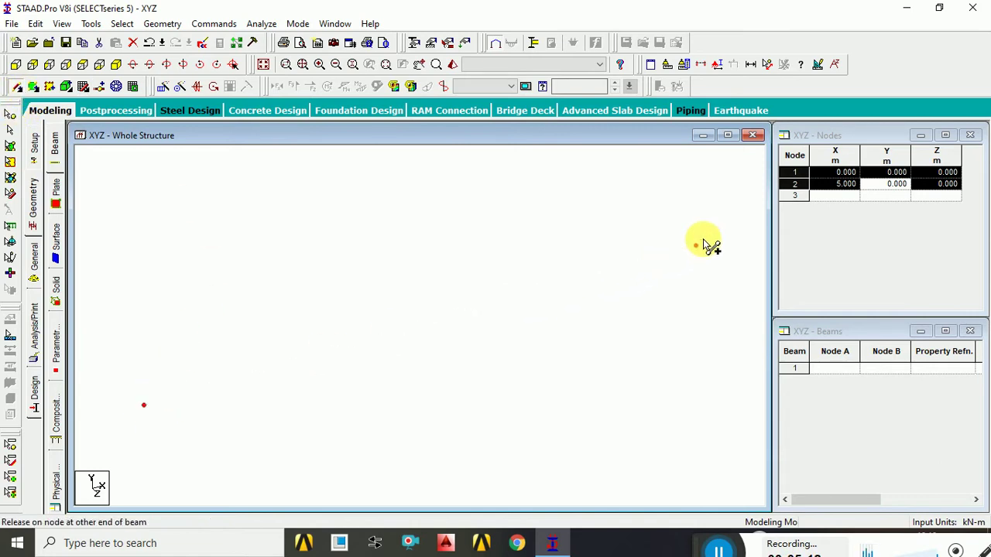
drag(703, 242, 696, 246)
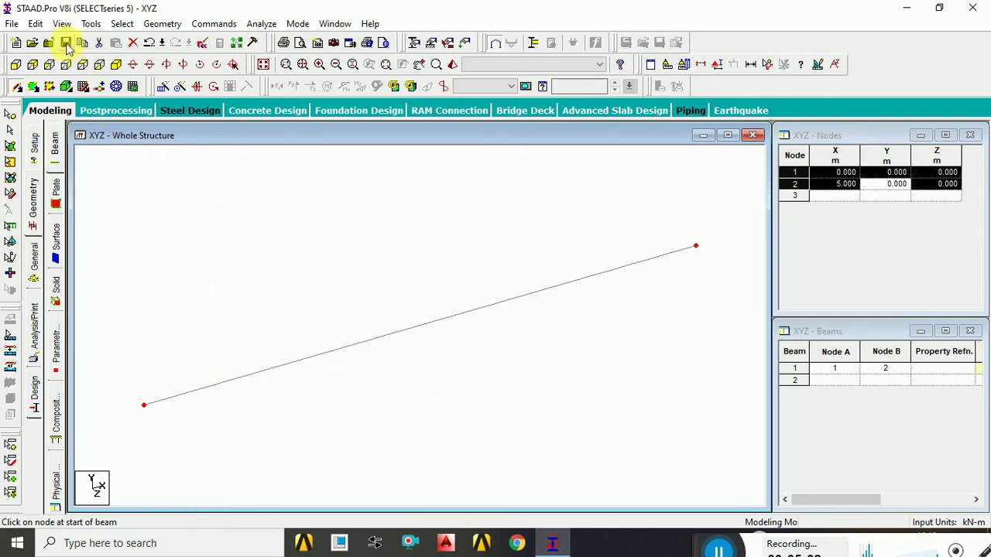
Step: Save the XYZ model, confirming the warning, and close STAAD.Pro
click(67, 43)
click(410, 291)
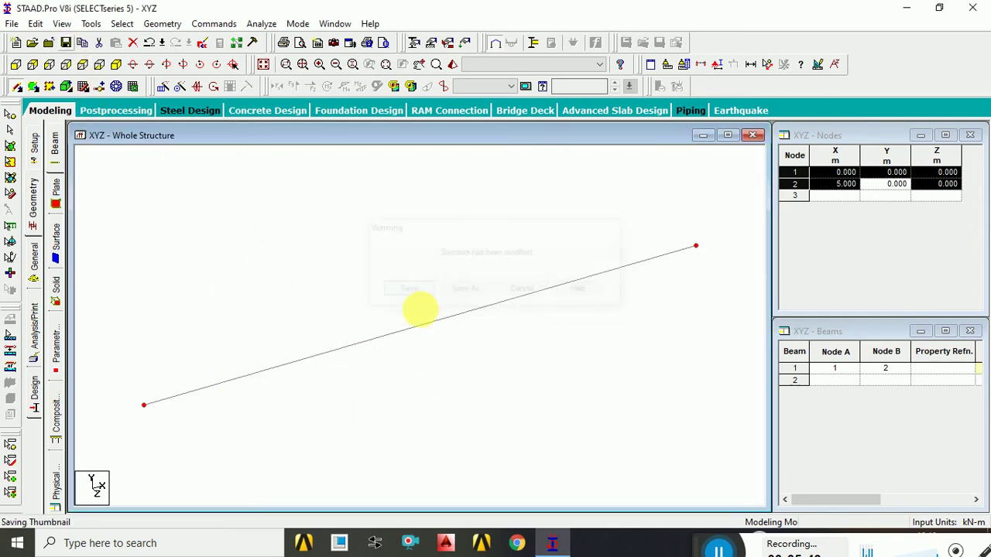
click(983, 6)
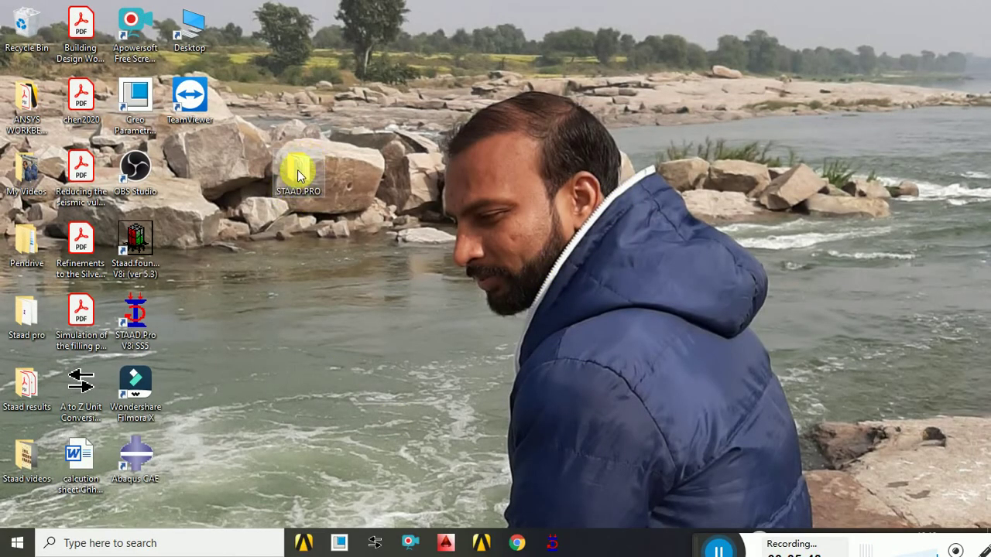
Step: Delete the seven auxiliary files in STAAD.PRO, keeping only the XYZ .std model
double_click(297, 170)
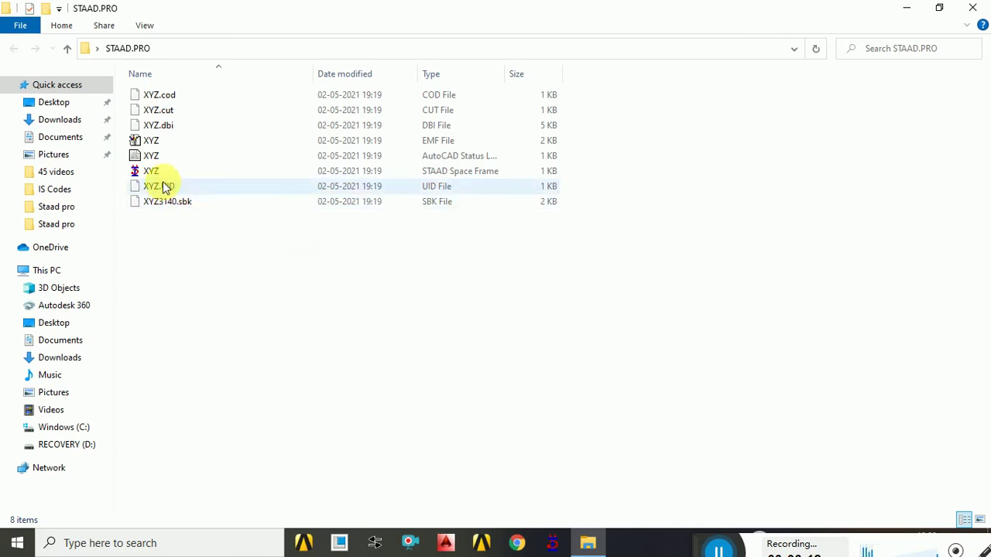
click(140, 174)
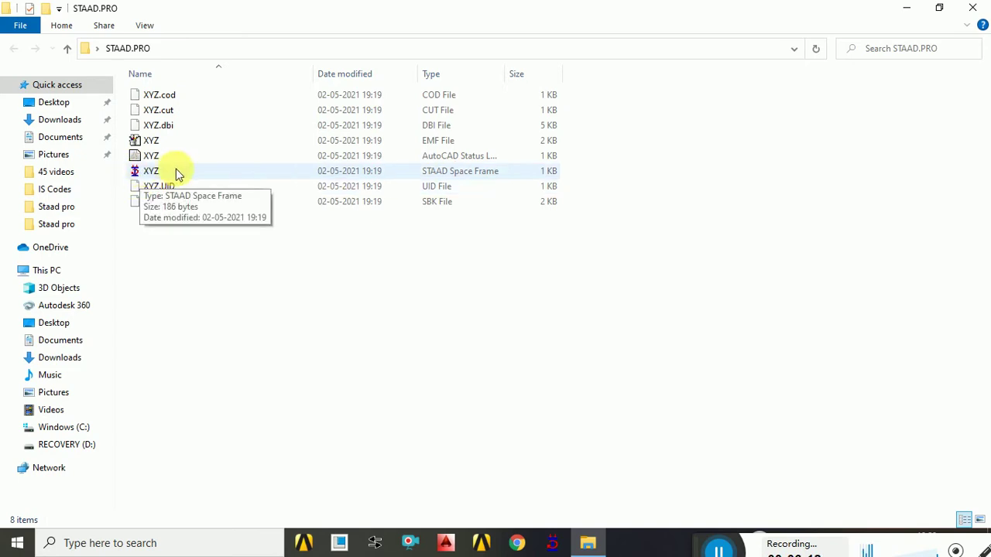
click(211, 250)
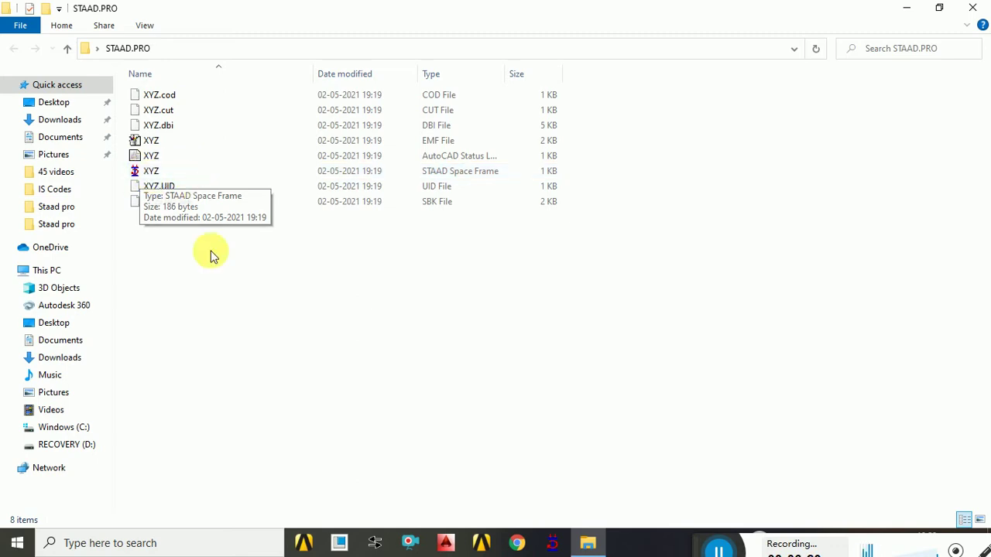
click(150, 176)
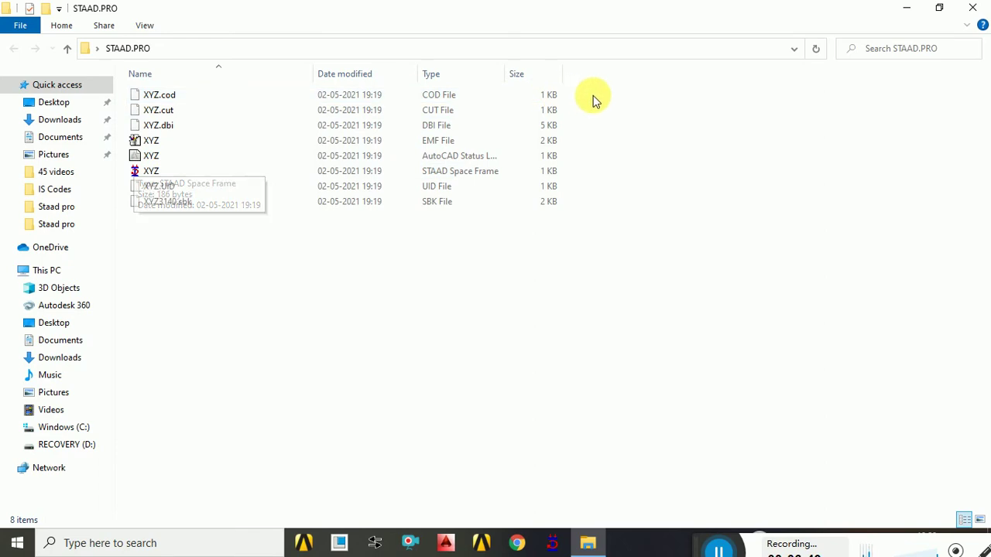
drag(593, 95, 503, 155)
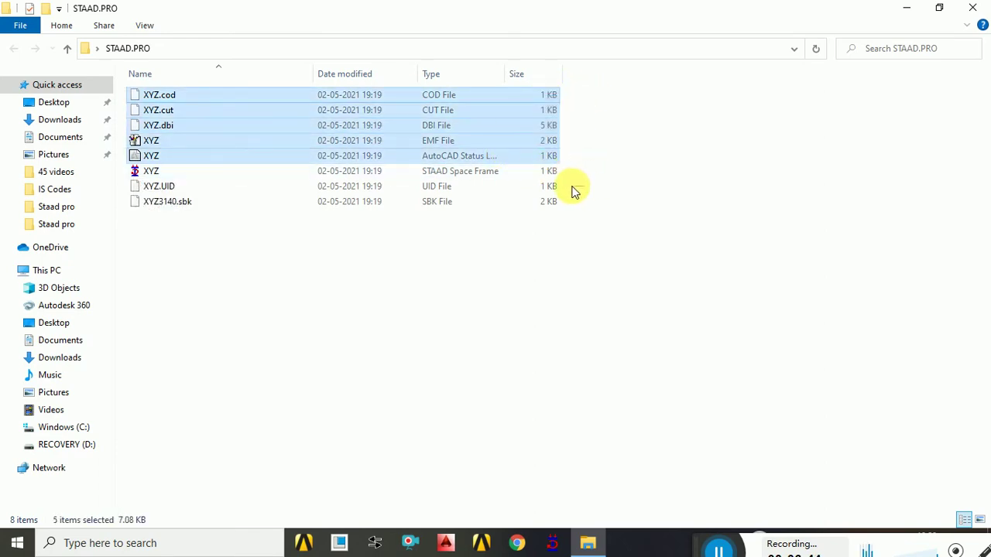
ctrl+click(542, 187)
ctrl+click(539, 203)
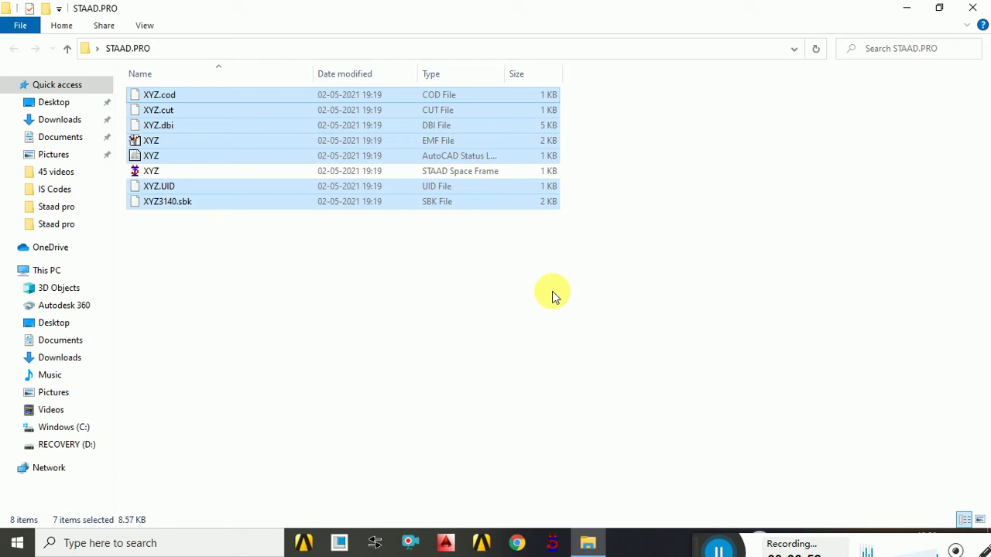
key(Delete)
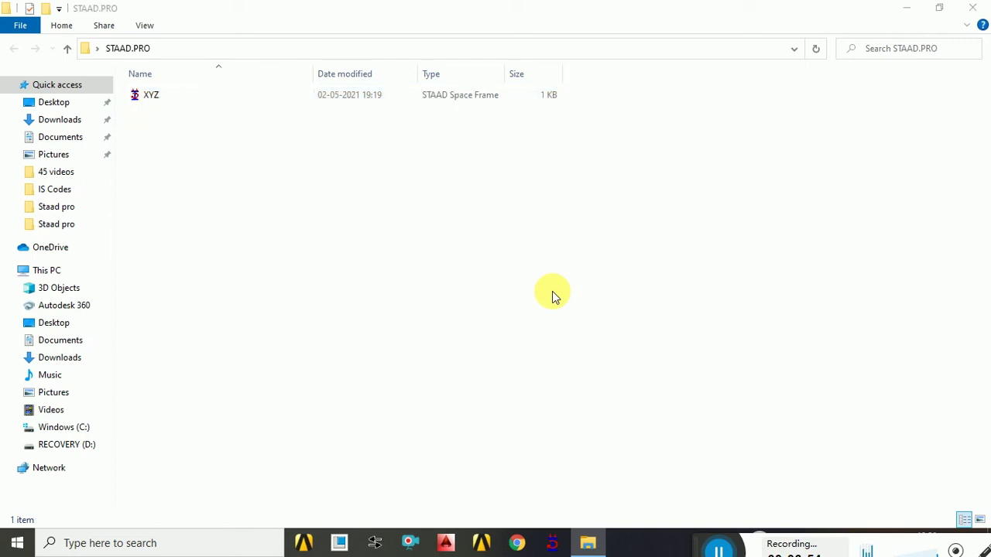
Step: Open XYZ to view its Geometry page, close it and the folder, then relaunch STAAD.Pro
double_click(148, 96)
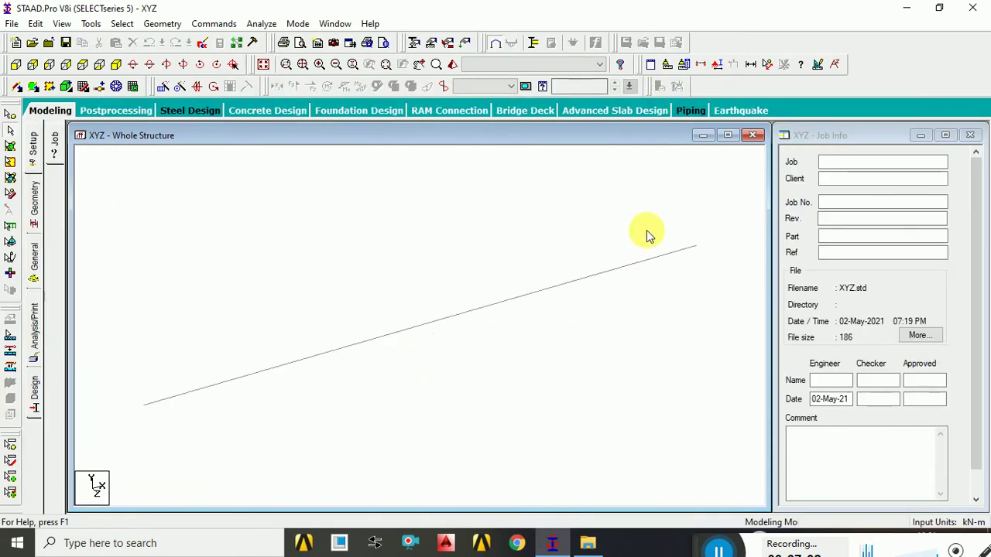
click(274, 261)
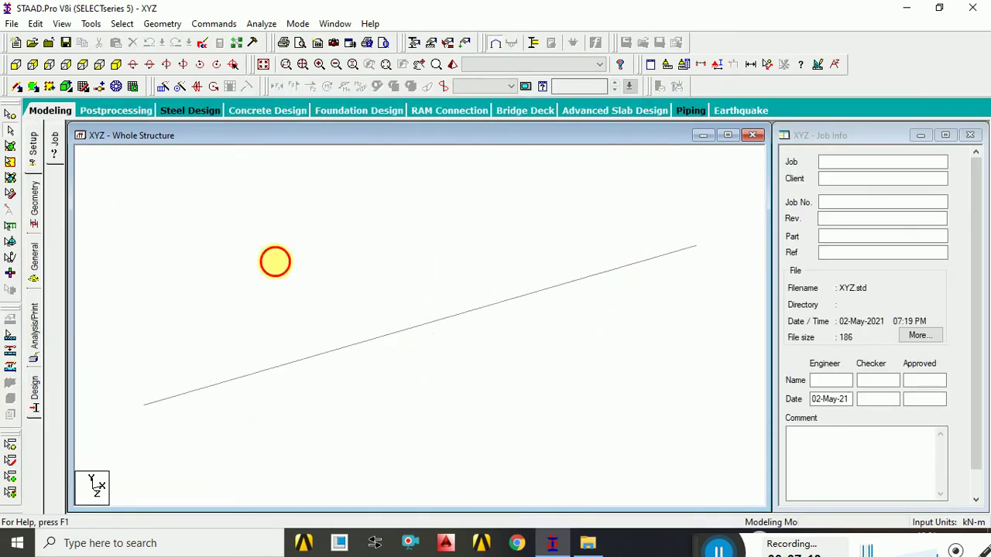
click(35, 200)
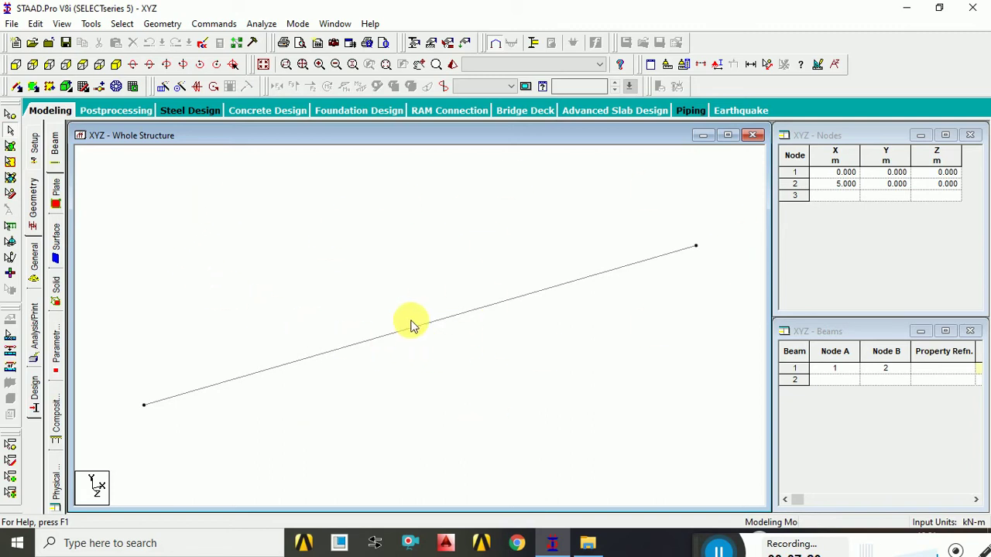
click(972, 7)
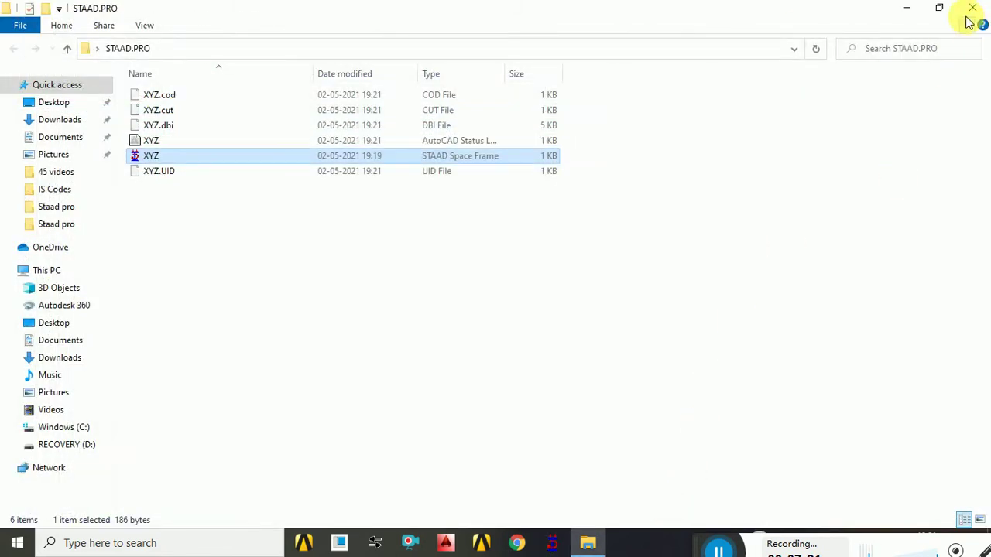
click(972, 8)
click(552, 543)
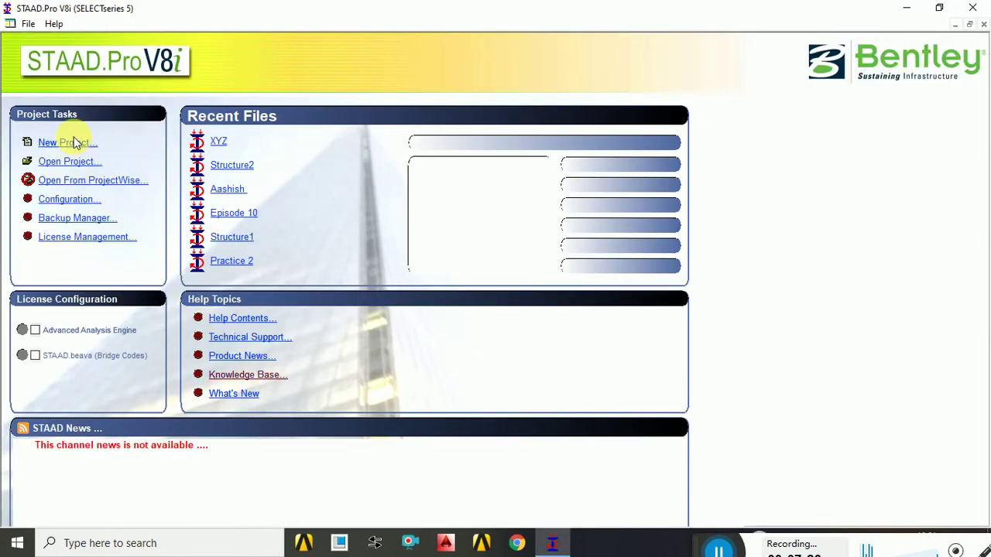
Step: Start a new project and select the default name Structure1 and the STAAD.PRO location path for editing
click(75, 142)
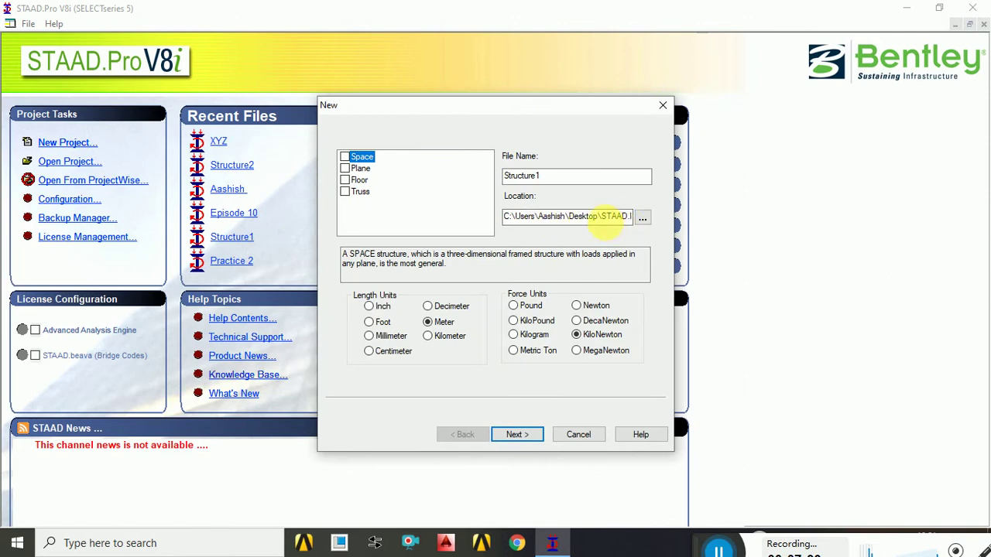
click(608, 217)
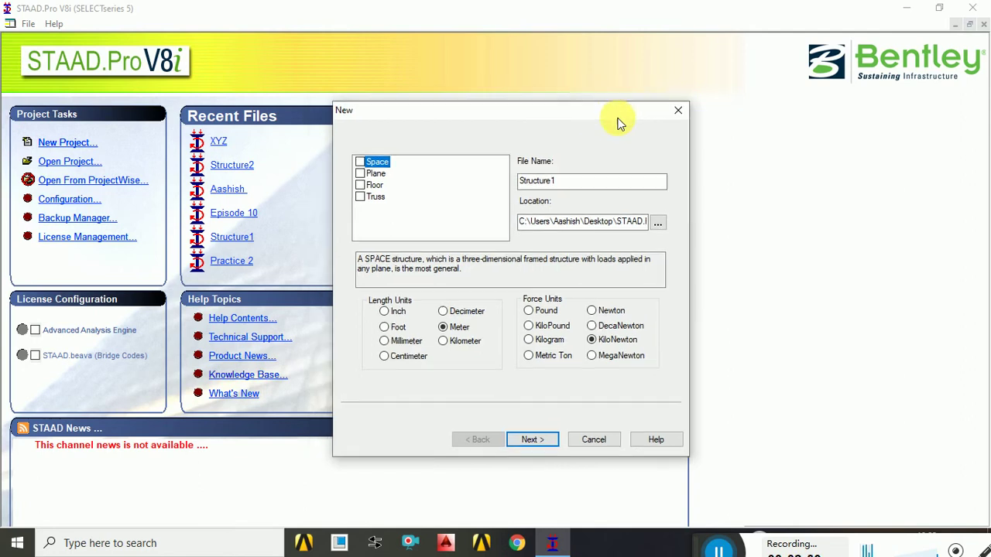
drag(579, 108, 680, 101)
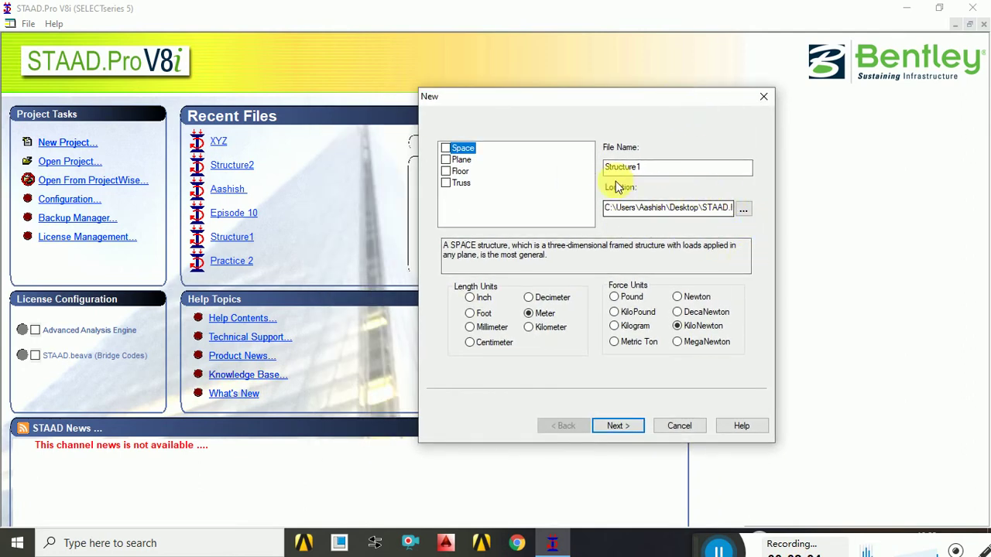
double_click(625, 207)
click(692, 210)
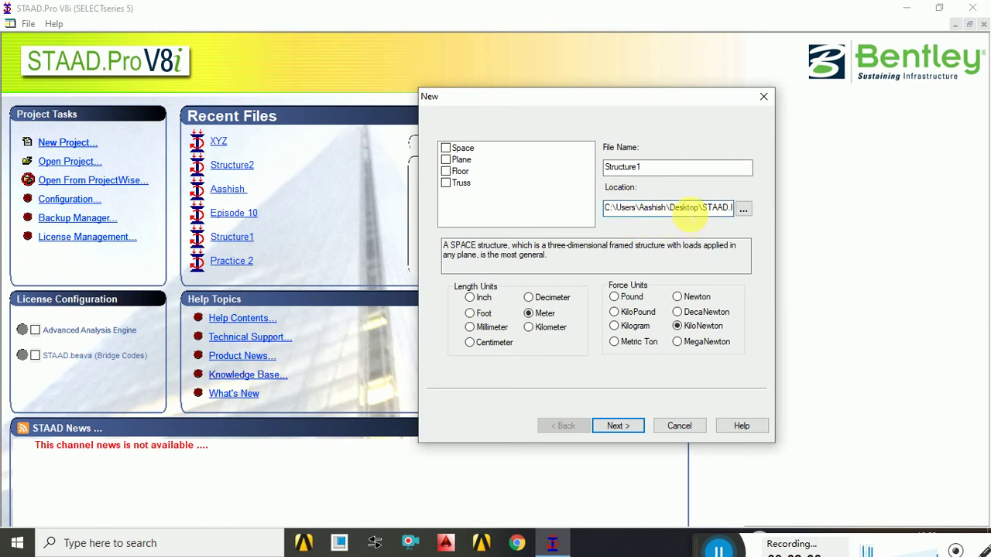
drag(699, 210, 719, 223)
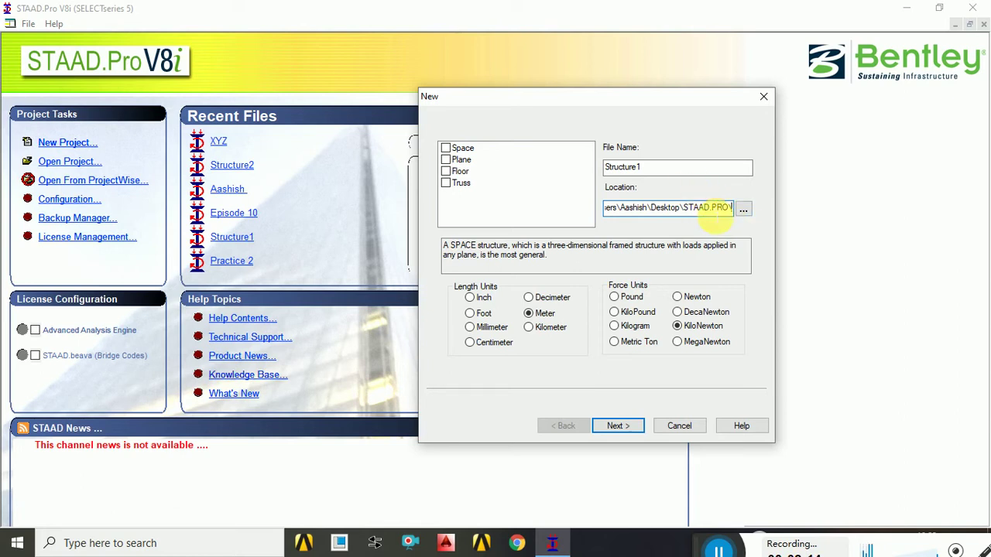
click(645, 172)
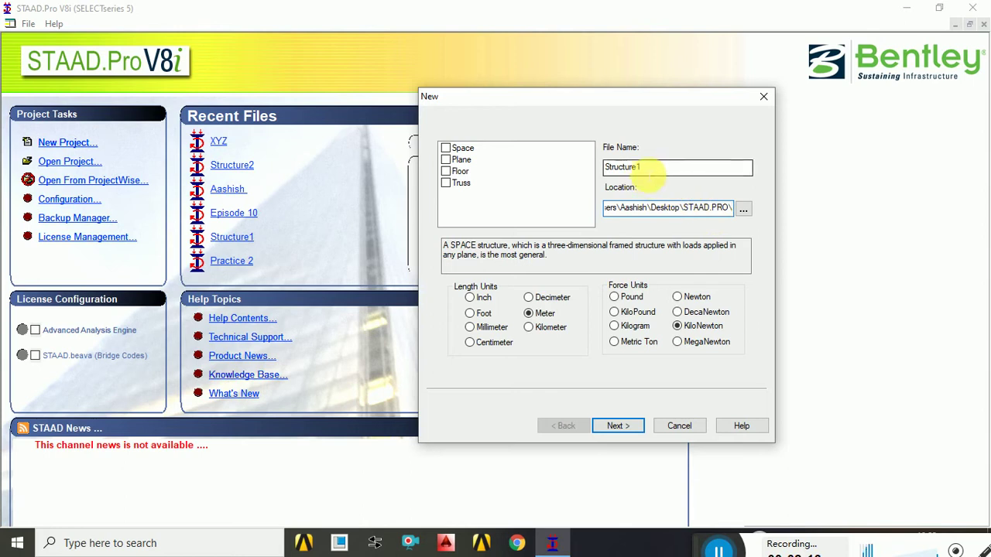
drag(645, 169, 600, 167)
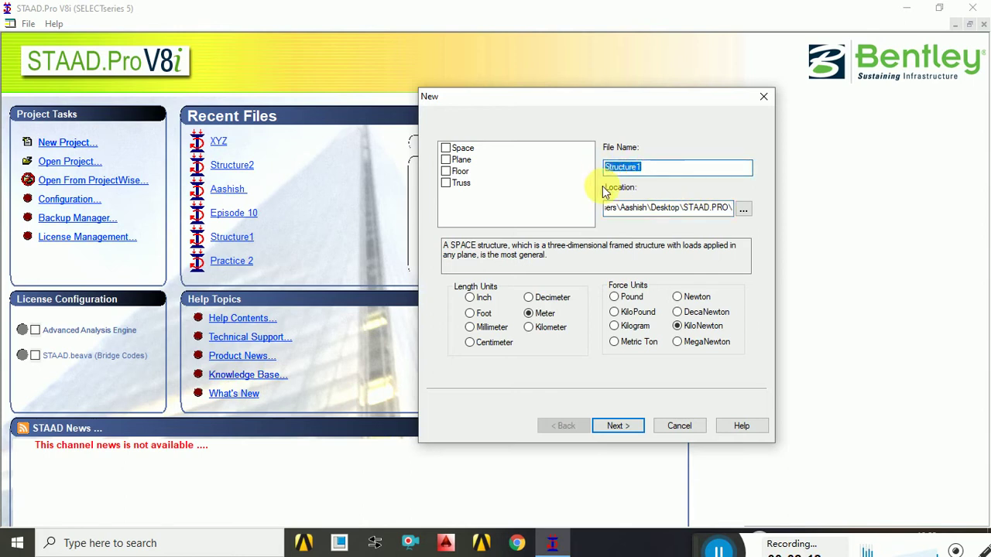
Step: Name the project ABC and edit the location path so it ends in Desktop\ABC
text(ABC)
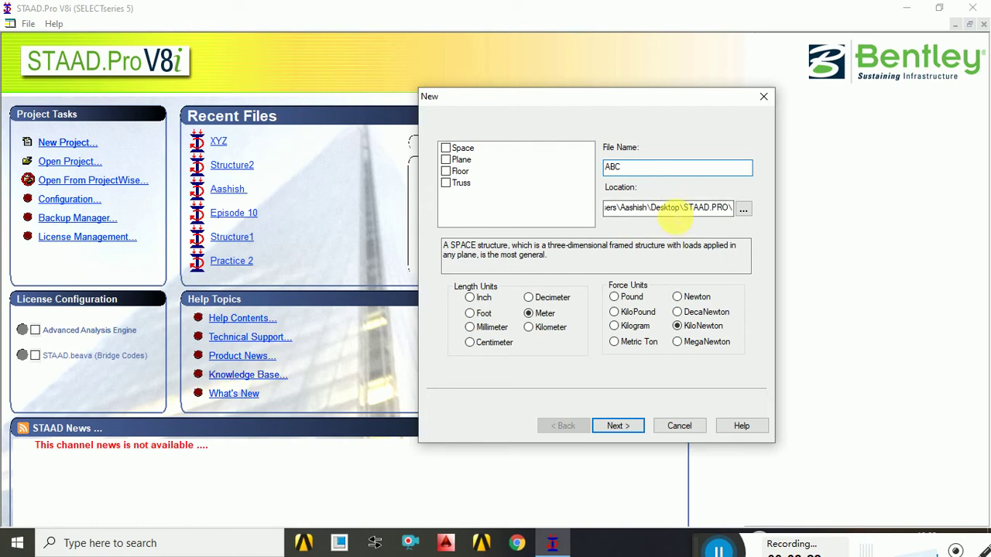
drag(731, 207, 679, 223)
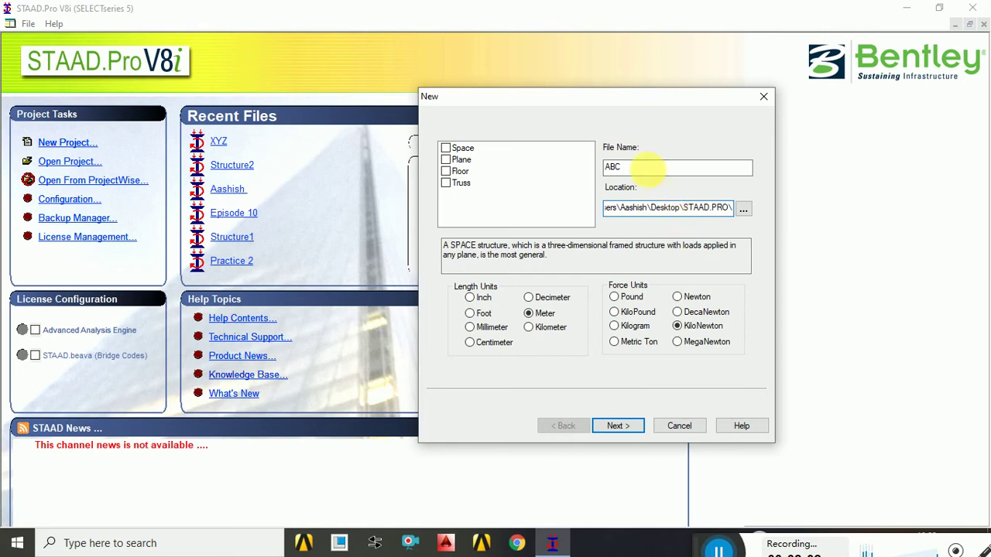
drag(624, 166, 613, 166)
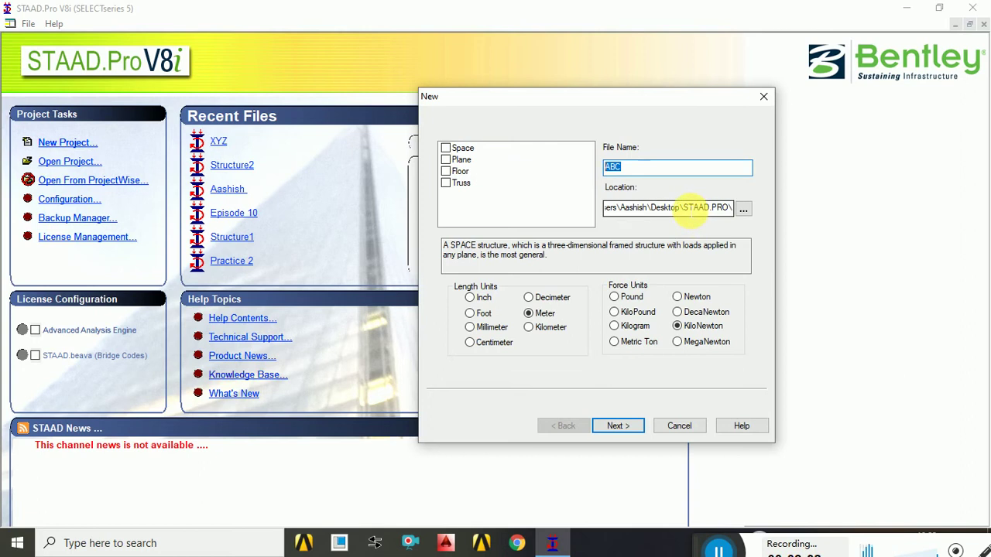
click(685, 208)
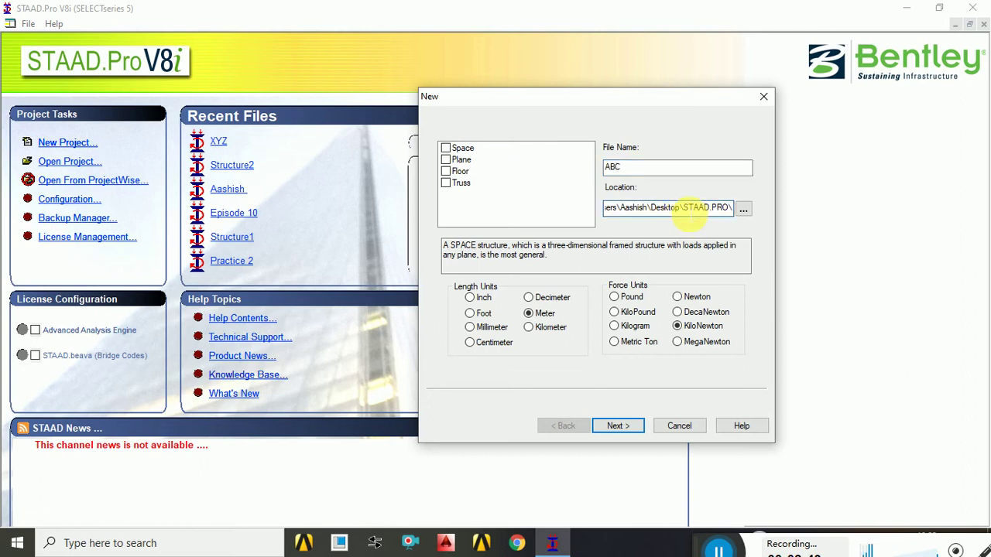
drag(683, 208, 724, 209)
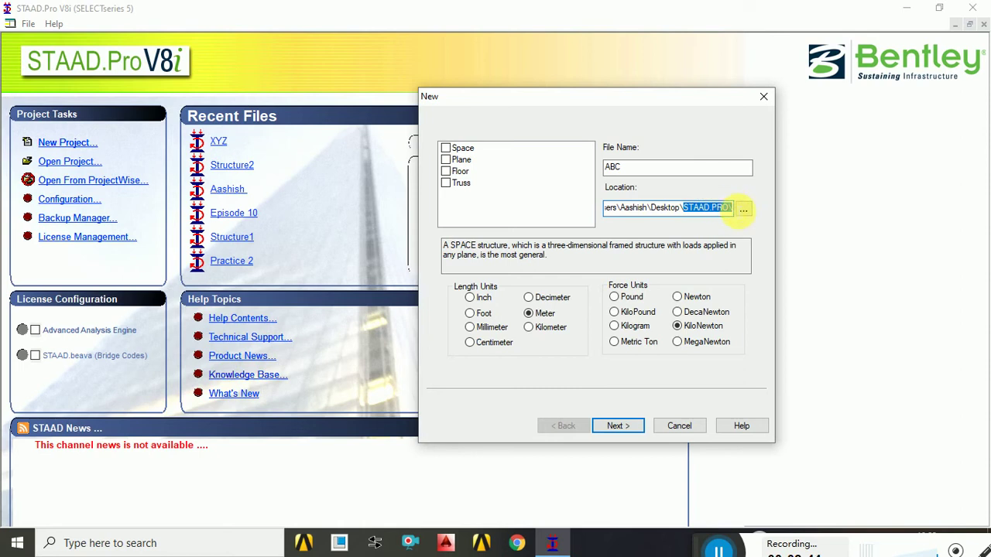
key(BackSpace)
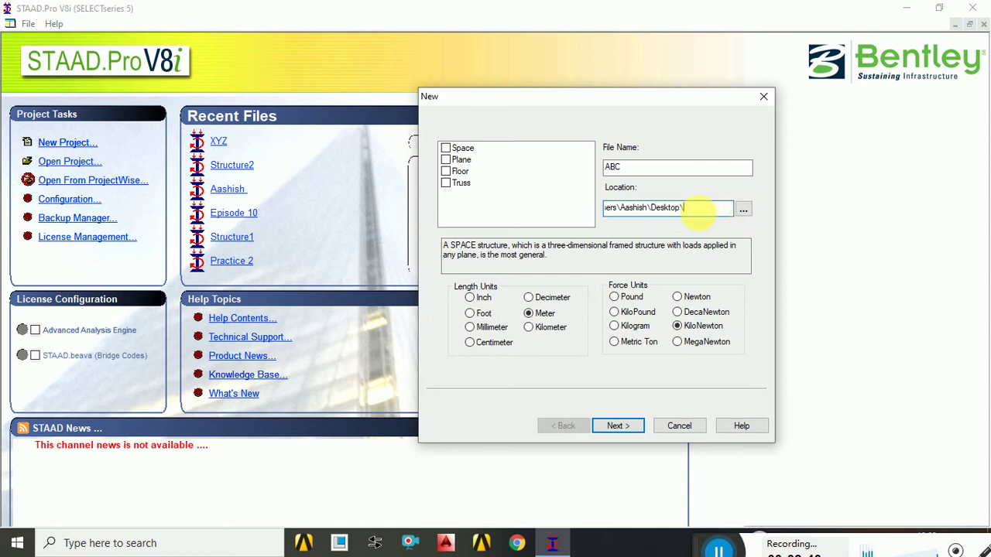
click(619, 167)
drag(622, 168, 597, 169)
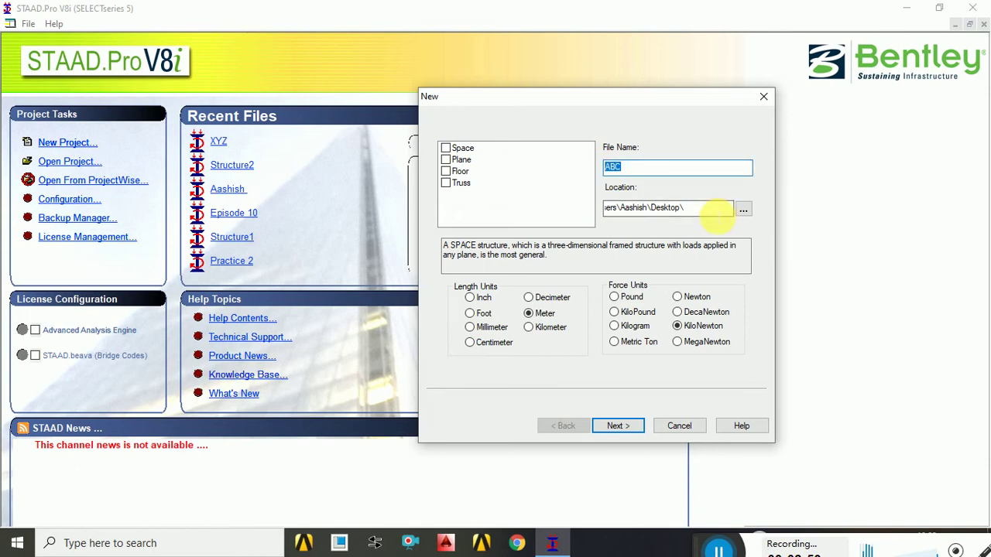
click(693, 211)
text(ABC)
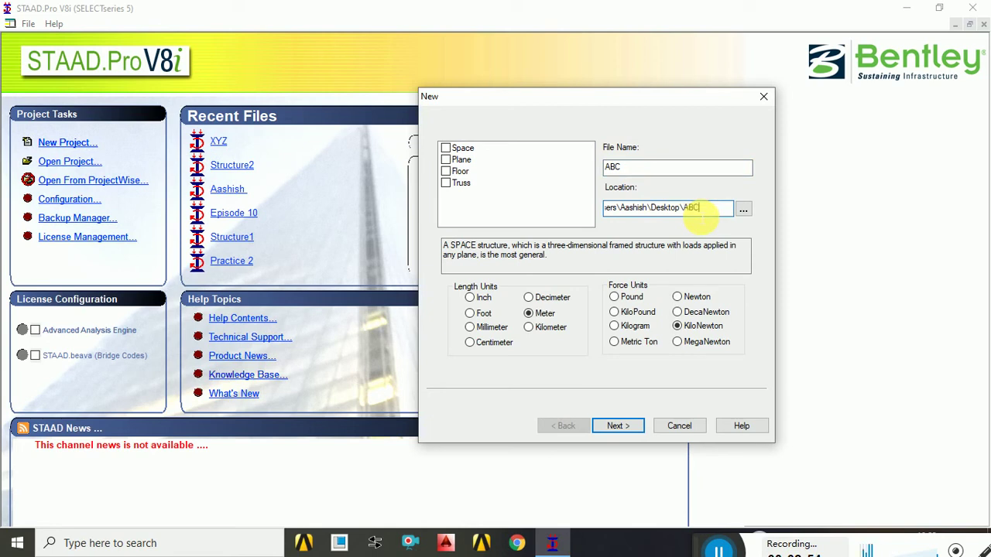
click(718, 254)
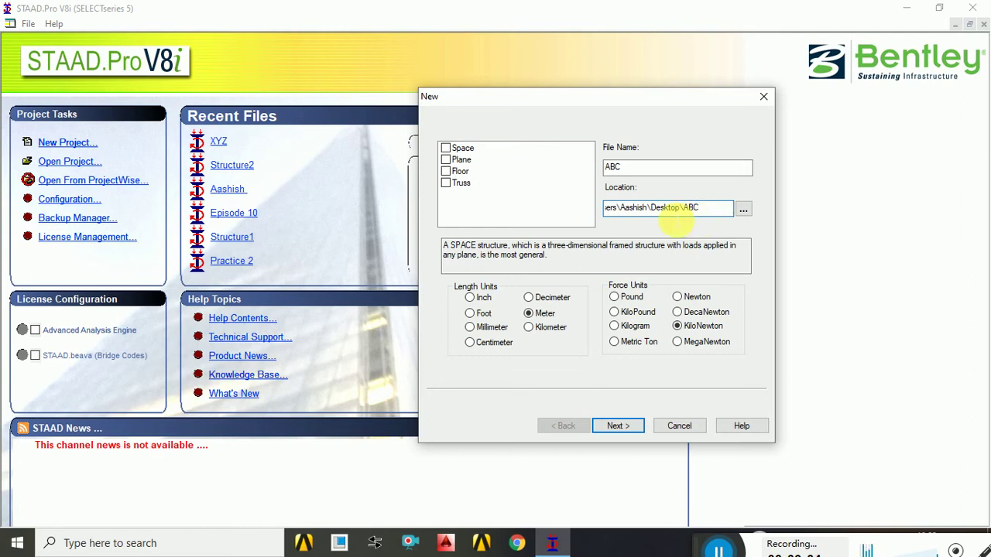
click(618, 166)
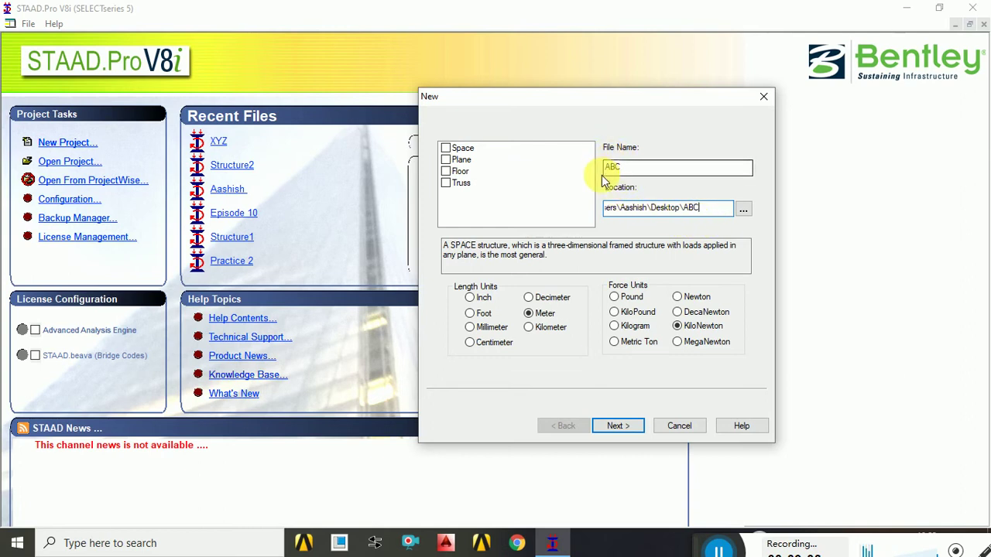
double_click(619, 167)
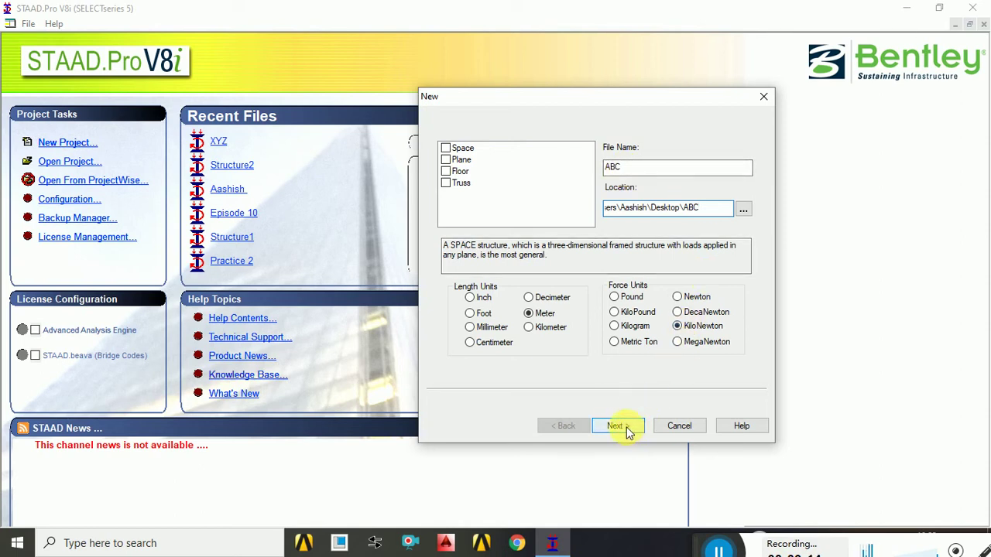
Step: Confirm creation of the Desktop\ABC folder and finish setup to open ABC for adding beams
click(627, 430)
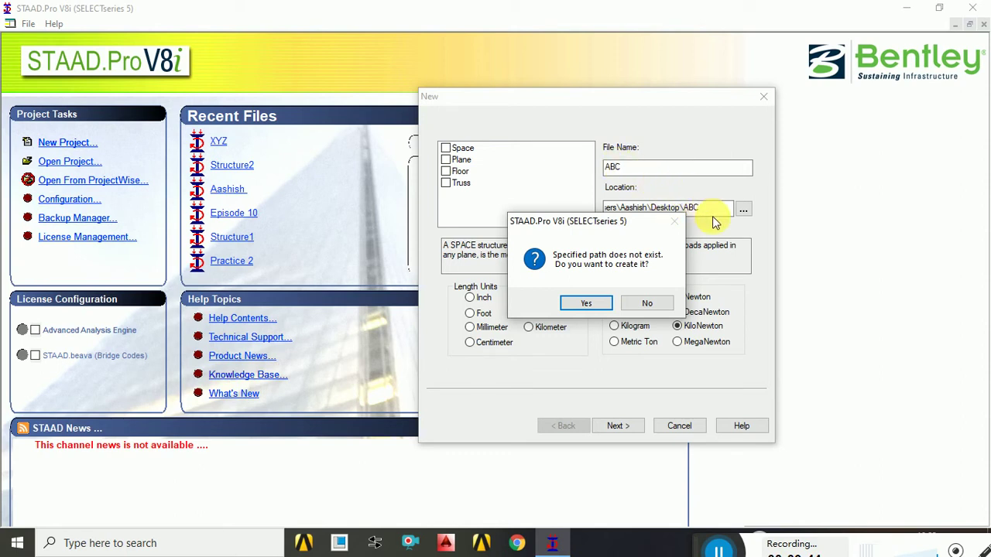
click(589, 305)
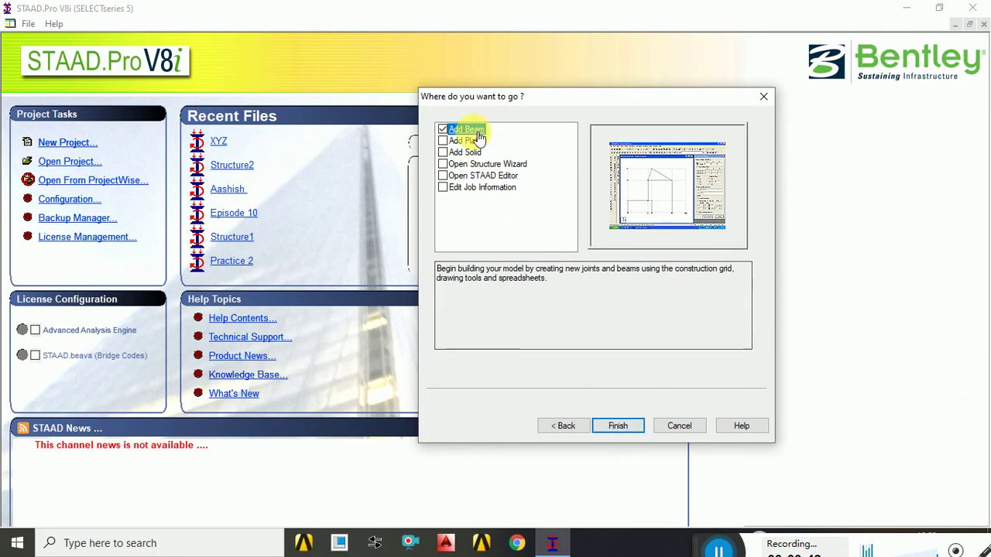
click(612, 429)
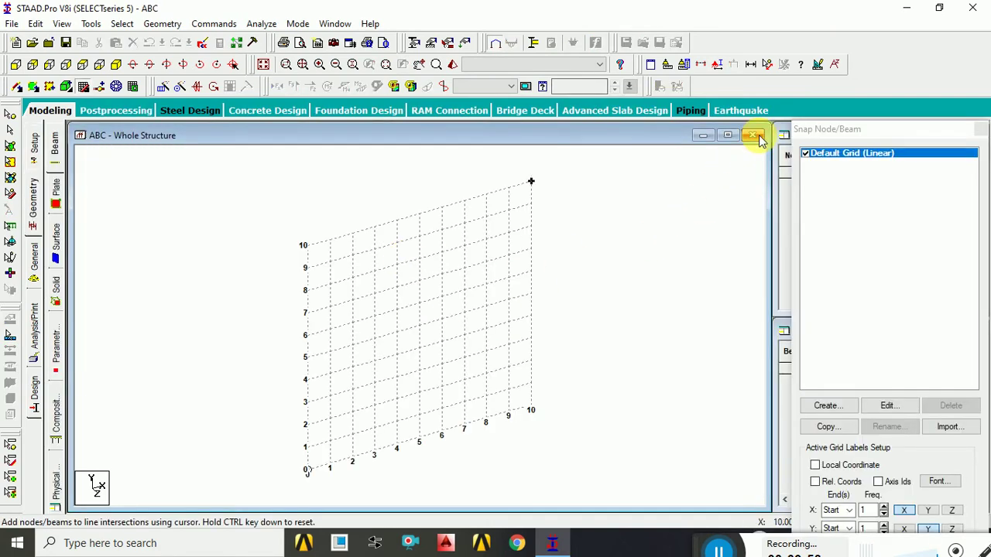
Step: Reopen the nodes table and add nodes at (0,0,0), (4,0,0) and (8,0,0)
click(756, 137)
click(972, 132)
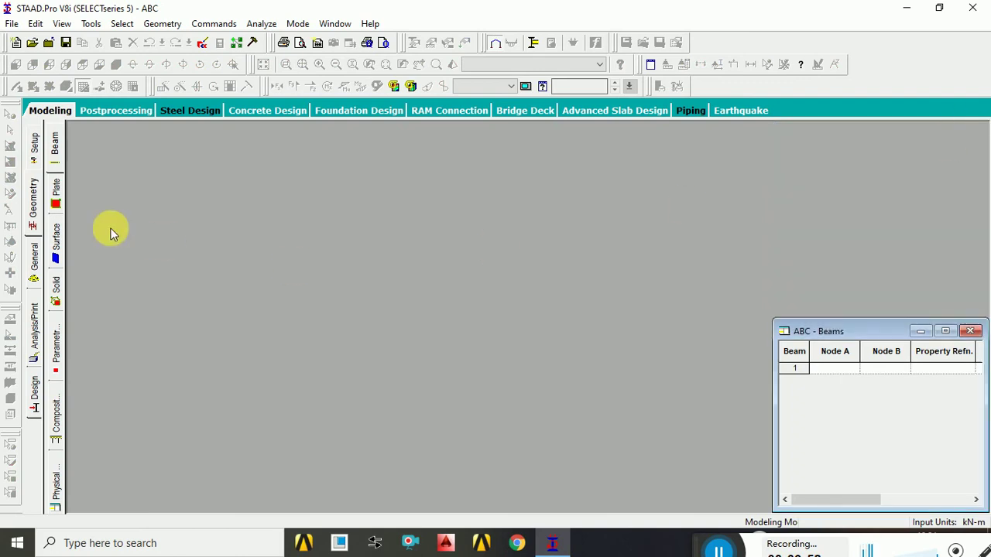
click(34, 203)
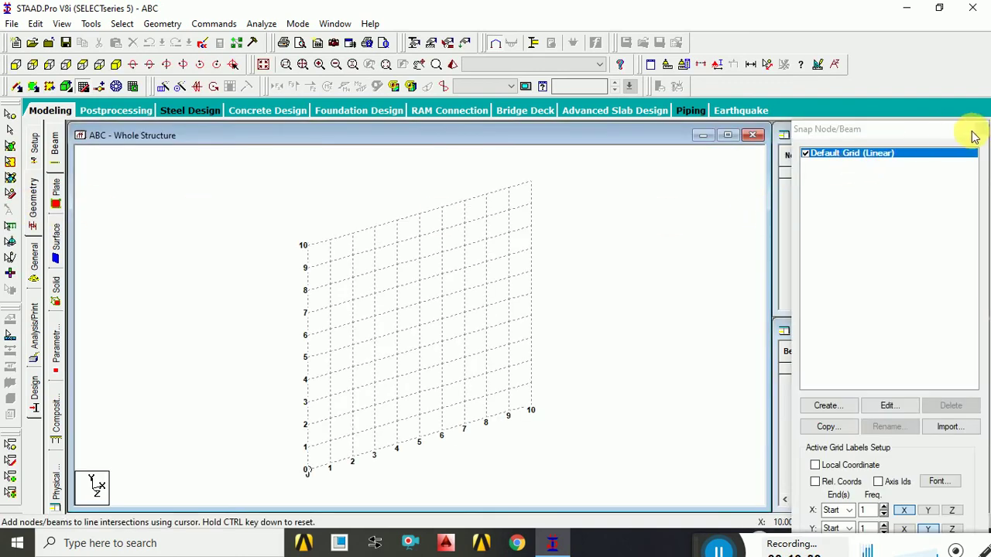
click(980, 131)
click(853, 178)
key(Return)
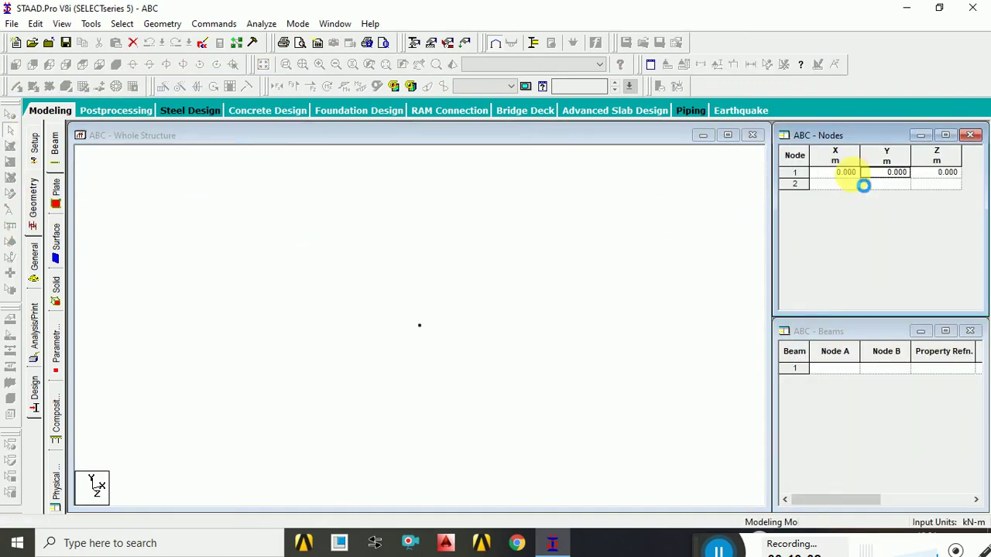
click(822, 186)
text(4)
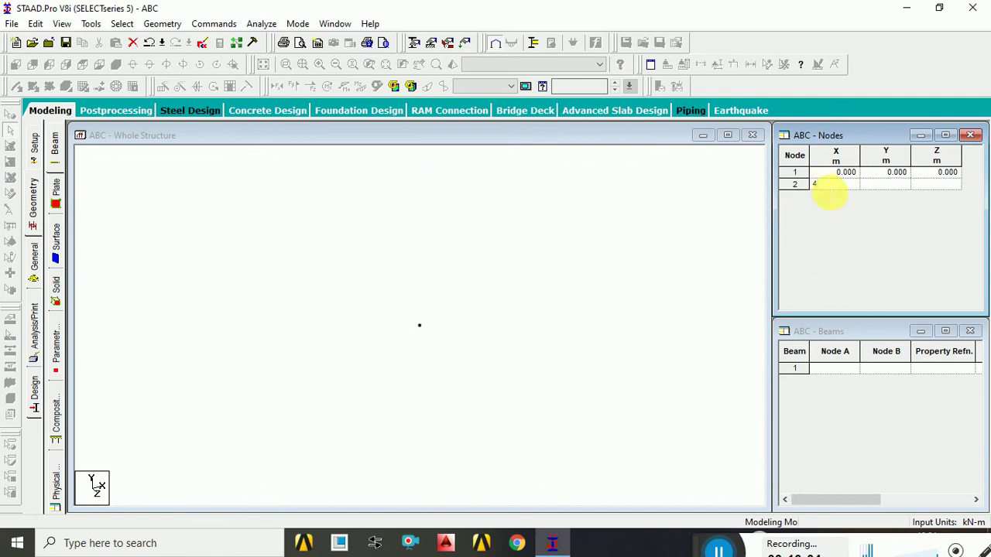
key(Return)
click(834, 197)
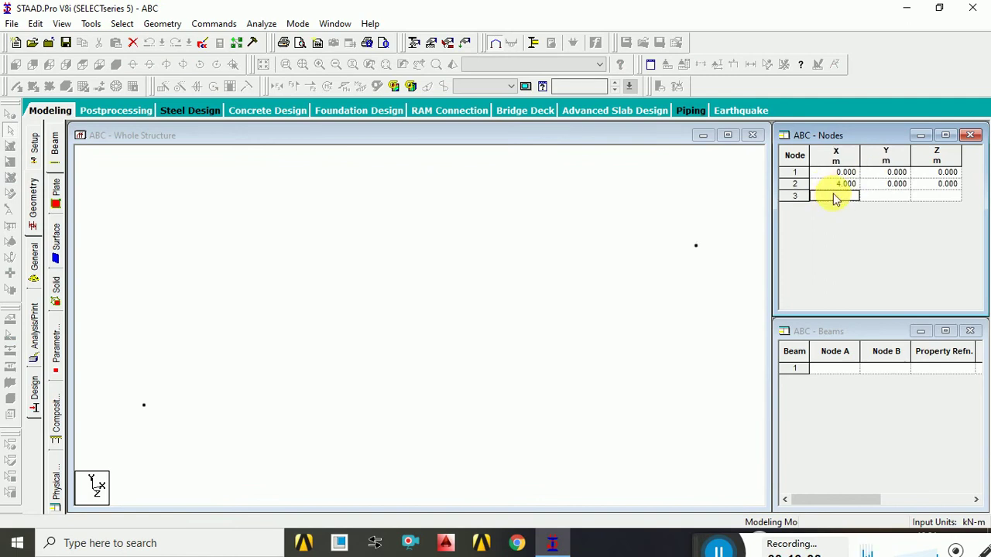
text(8)
key(Return)
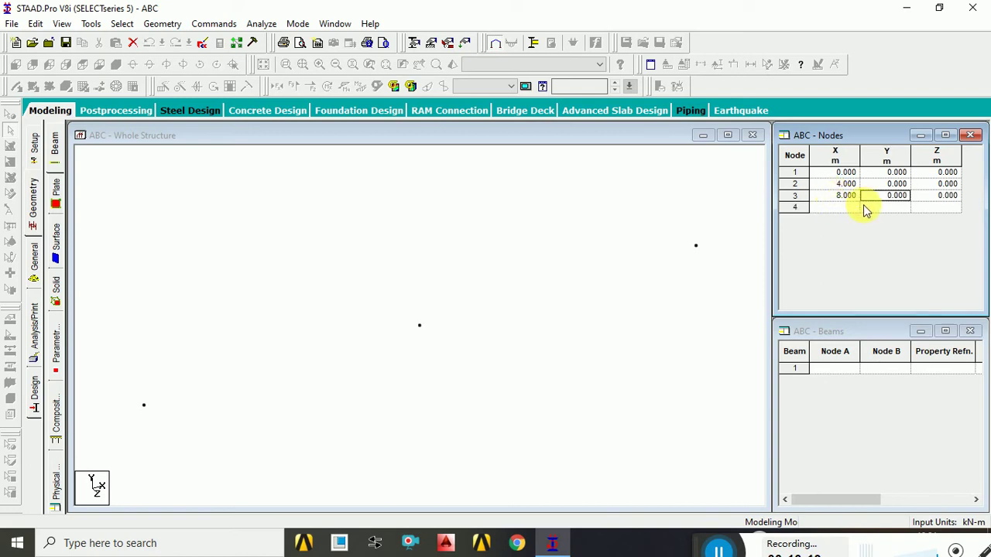
Step: Add nodes 4 and 5 up the Y axis at (0,5,0) and (0,10,0)
click(883, 209)
text(5)
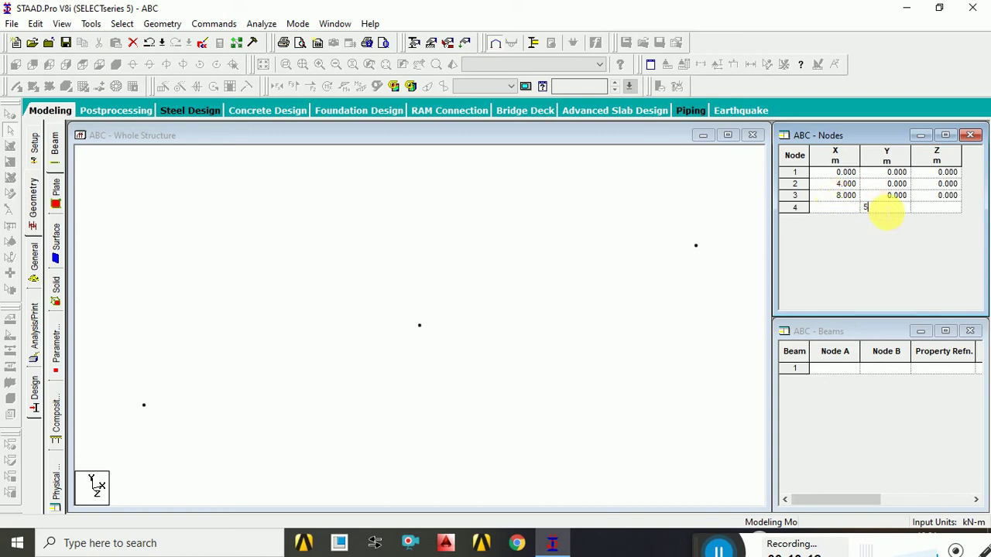
key(Return)
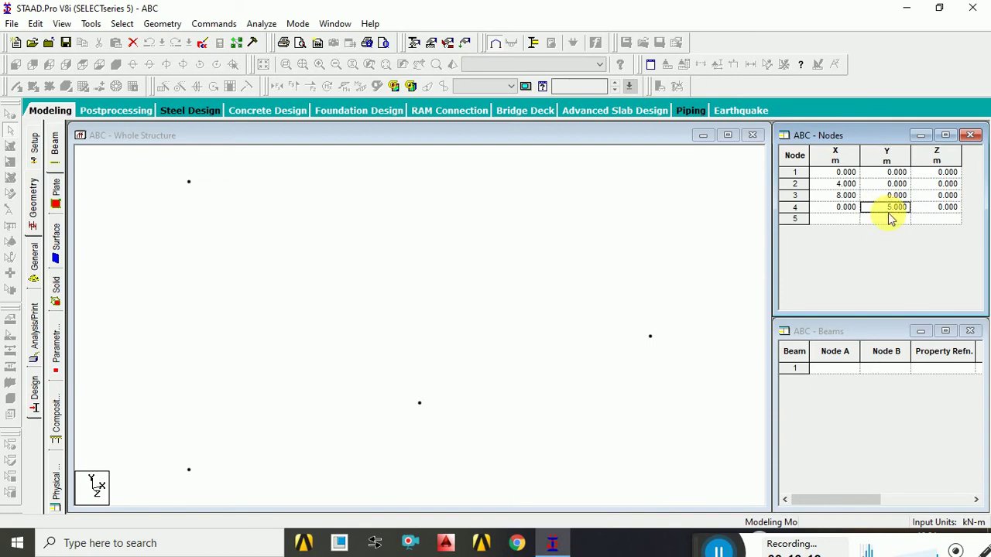
click(890, 219)
text(10)
key(Return)
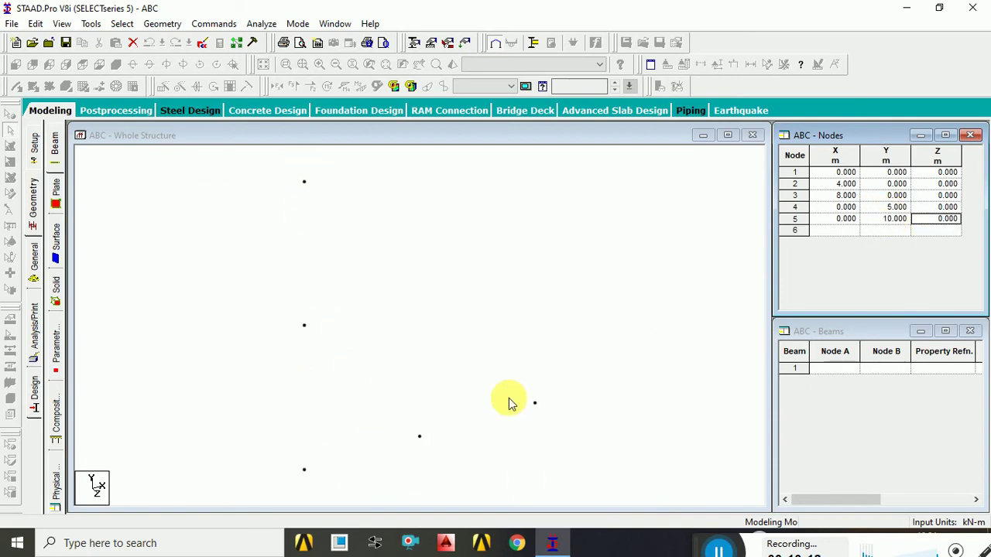
click(137, 224)
Step: Draw beams from node 5 to 1 to 3, then close the model saving the changes
click(25, 89)
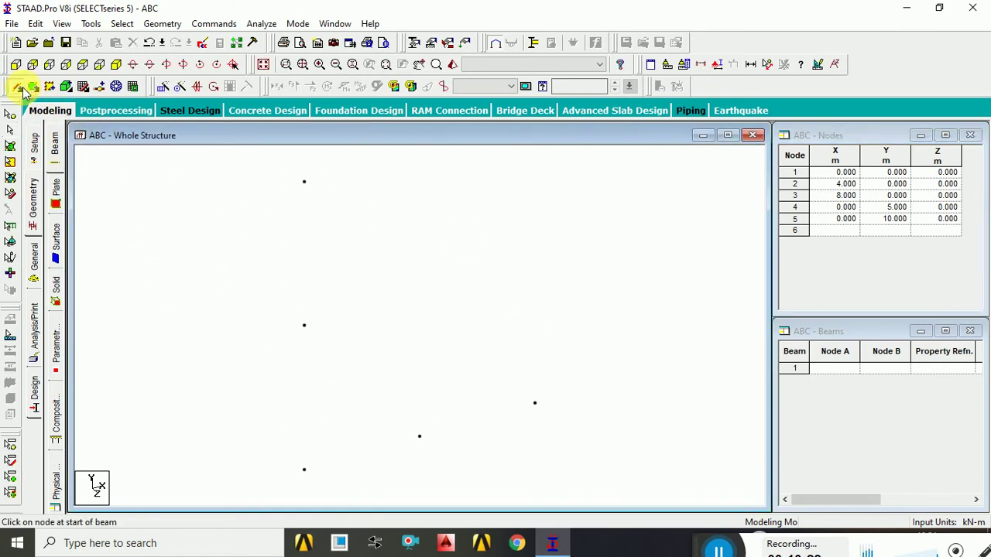
mouse_move(304, 182)
mouse_down()
mouse_move(313, 347)
mouse_move(304, 470)
mouse_move(537, 404)
mouse_up()
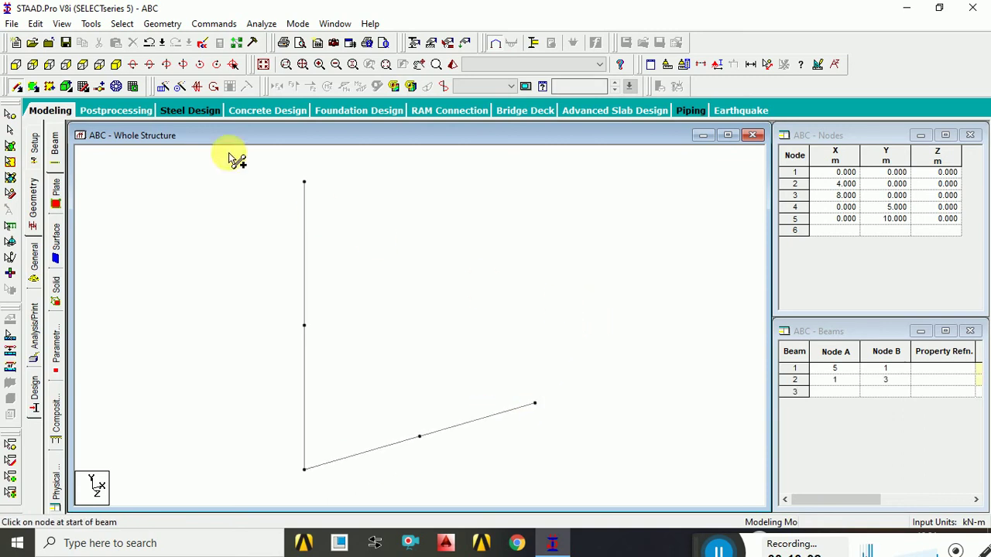
click(66, 42)
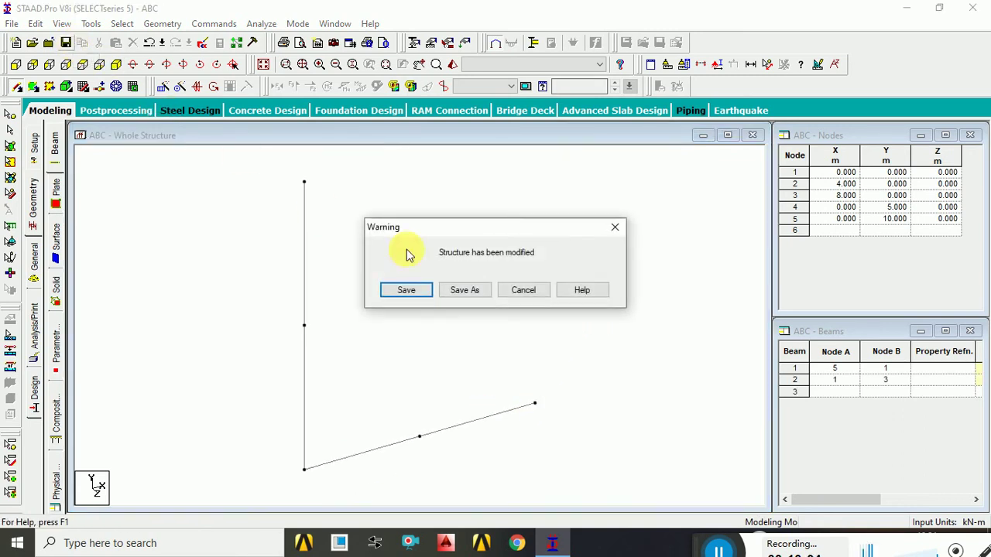
click(424, 294)
Step: Exit STAAD.Pro and open the ABC project folder on the desktop
click(977, 8)
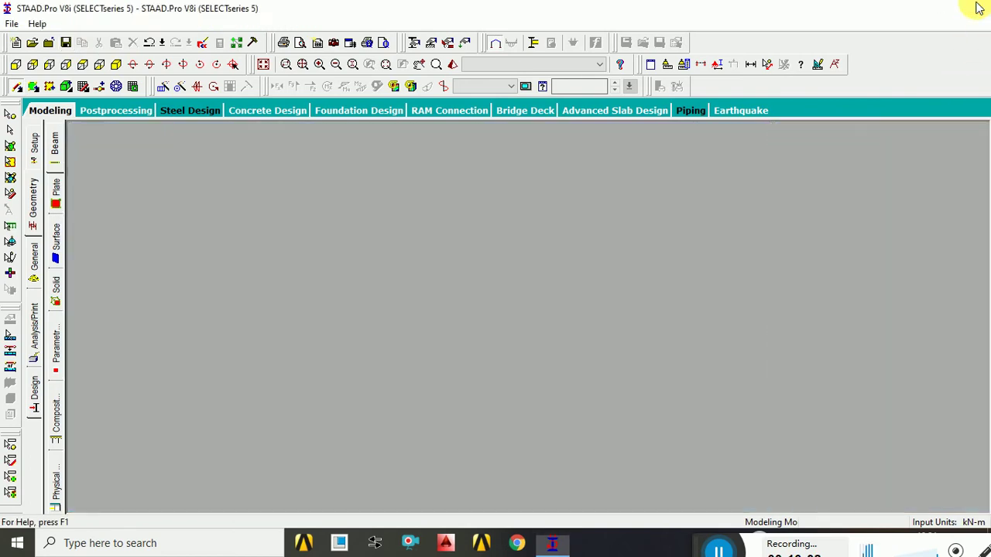
click(979, 8)
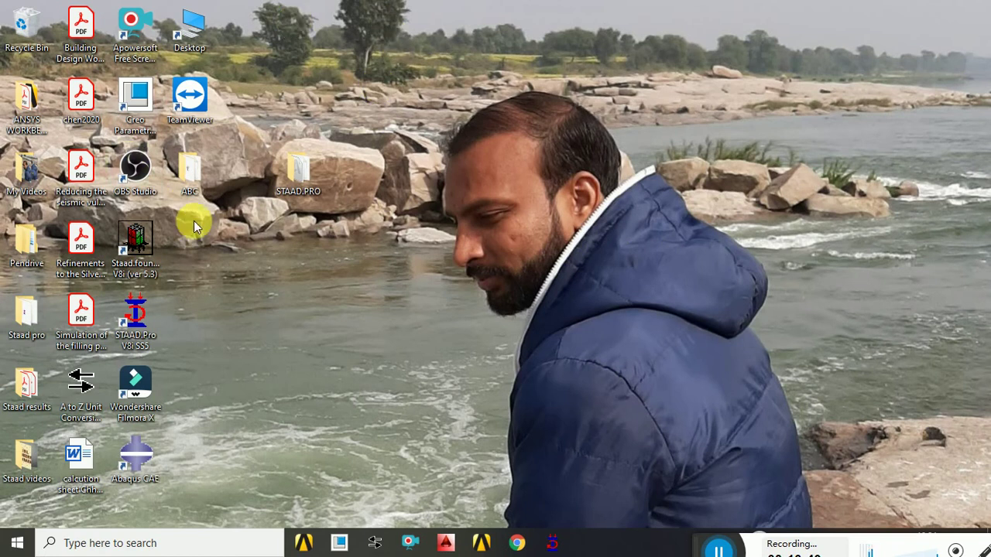
drag(188, 166, 298, 311)
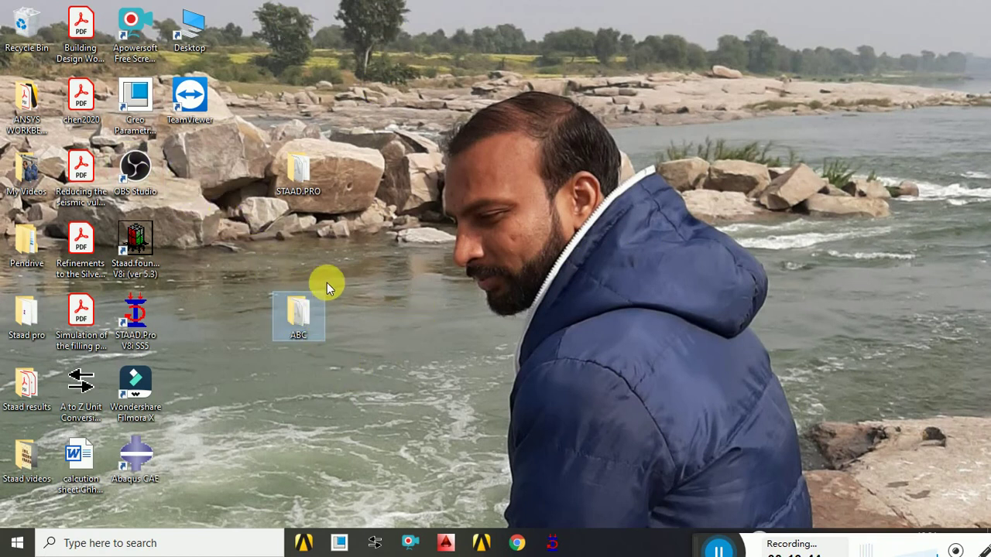
double_click(301, 319)
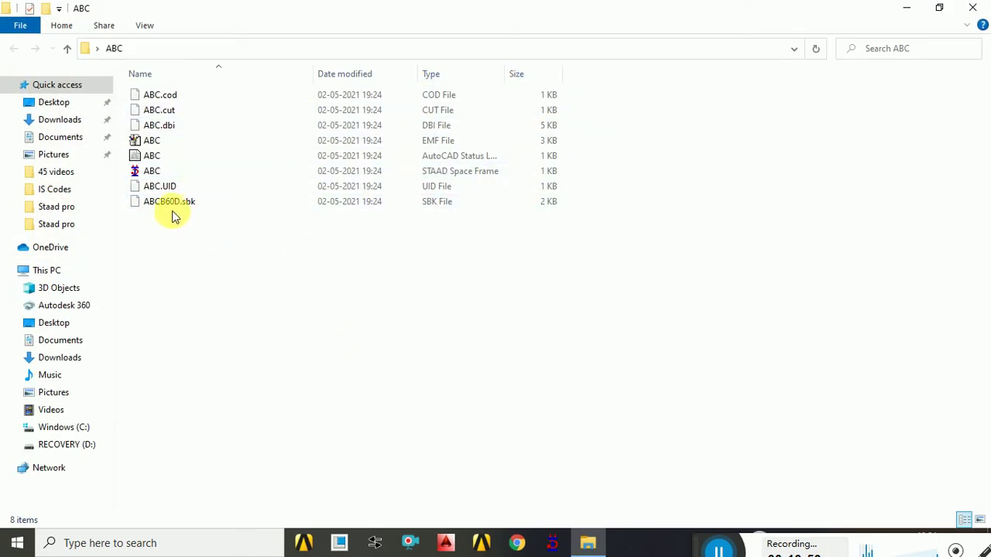
Step: Delete every file in ABC except the ABC STAAD Space Frame file, then close the folder
click(155, 175)
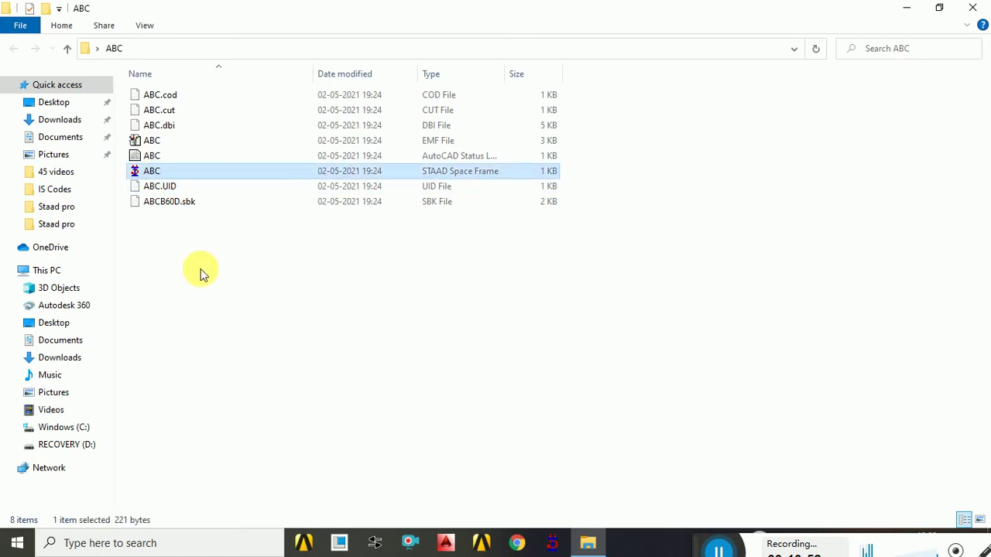
mouse_move(596, 85)
mouse_down()
mouse_move(565, 80)
mouse_move(412, 200)
mouse_up()
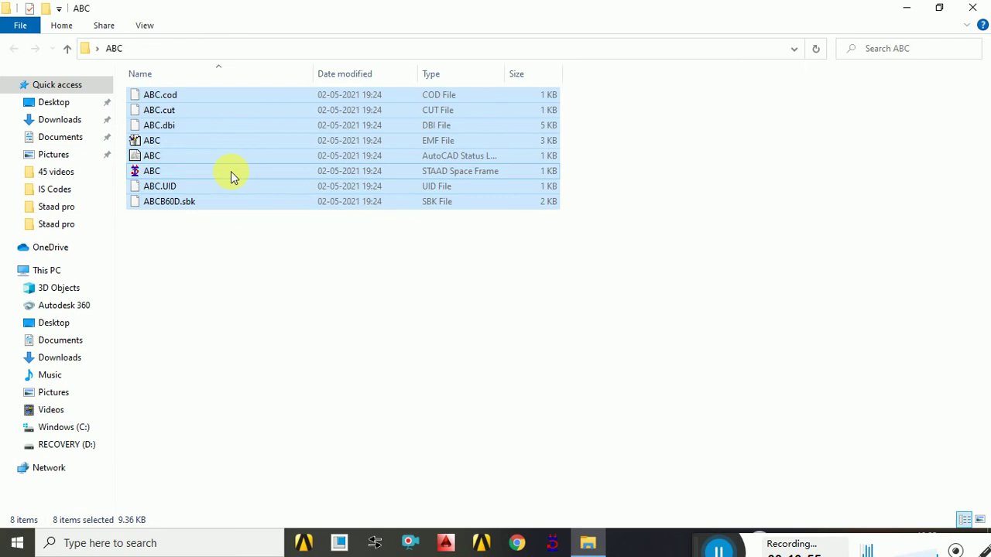
ctrl+click(164, 175)
key(Delete)
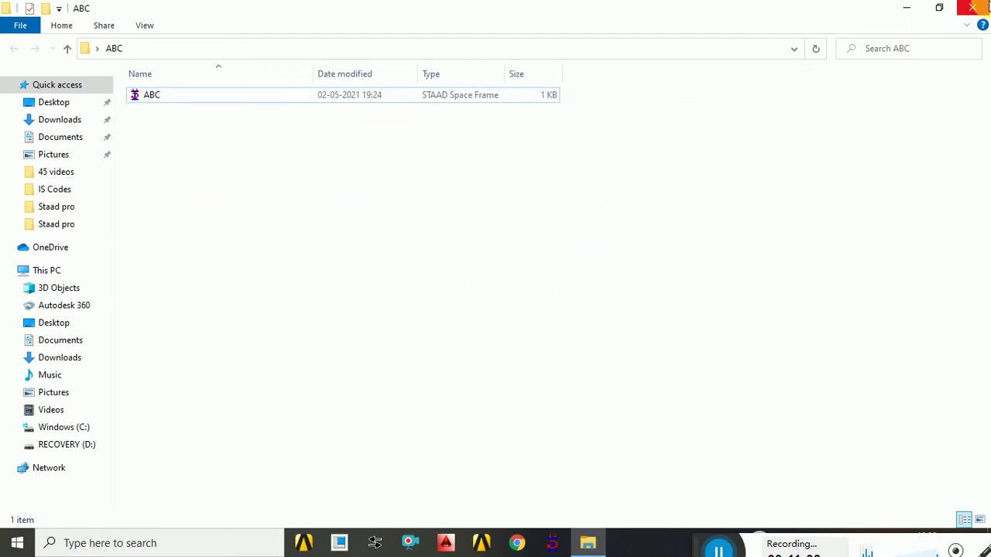
click(974, 8)
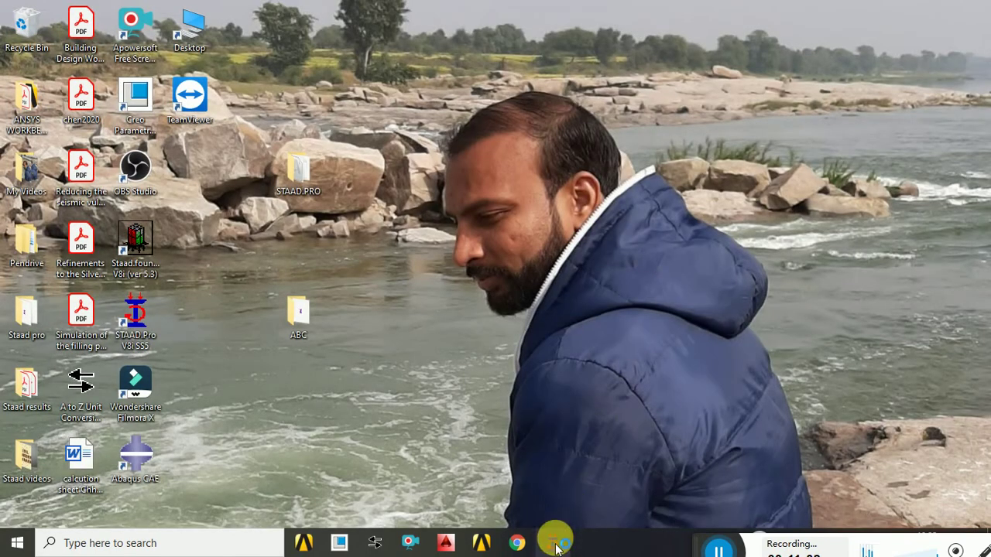
Step: Relaunch STAAD.Pro and start a new project named 12345
click(556, 544)
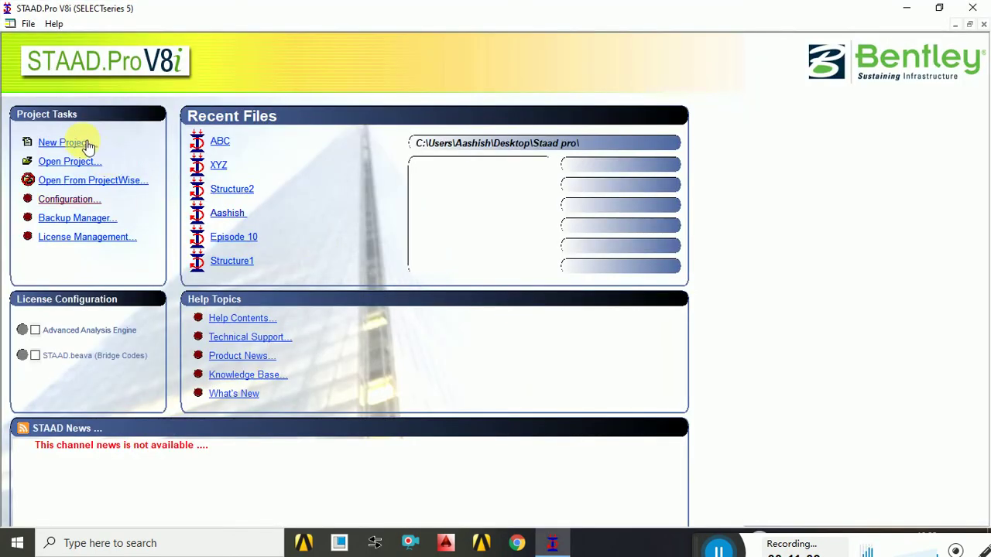
click(84, 142)
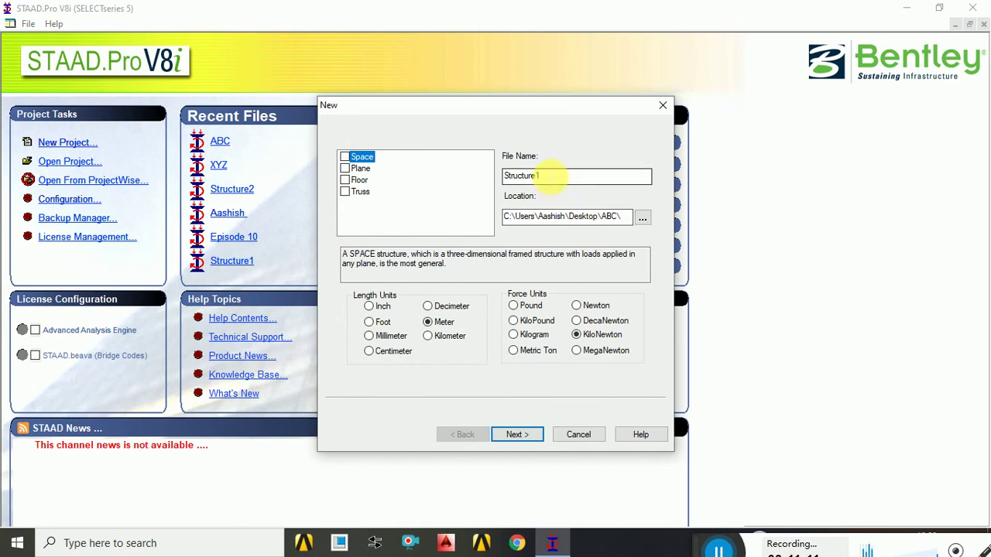
double_click(551, 177)
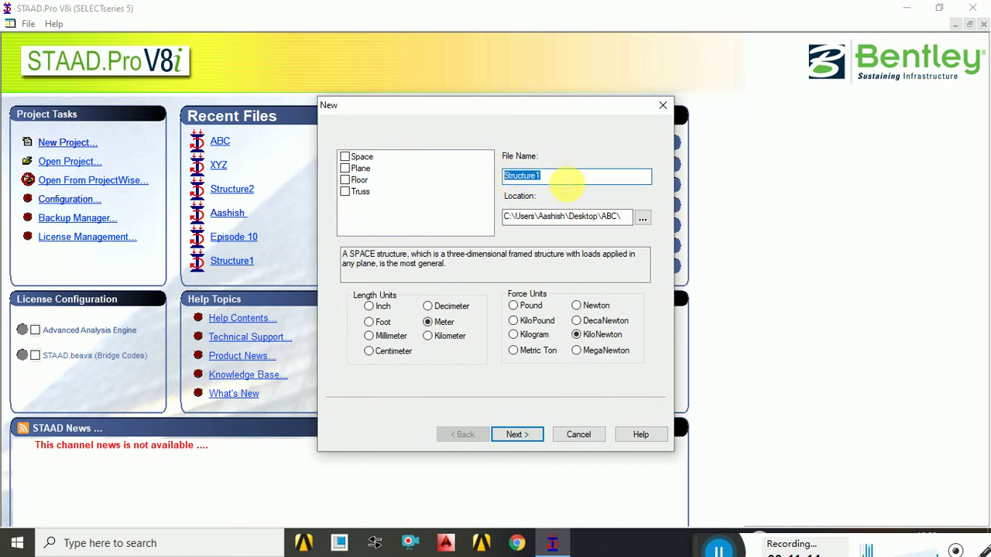
text(12345)
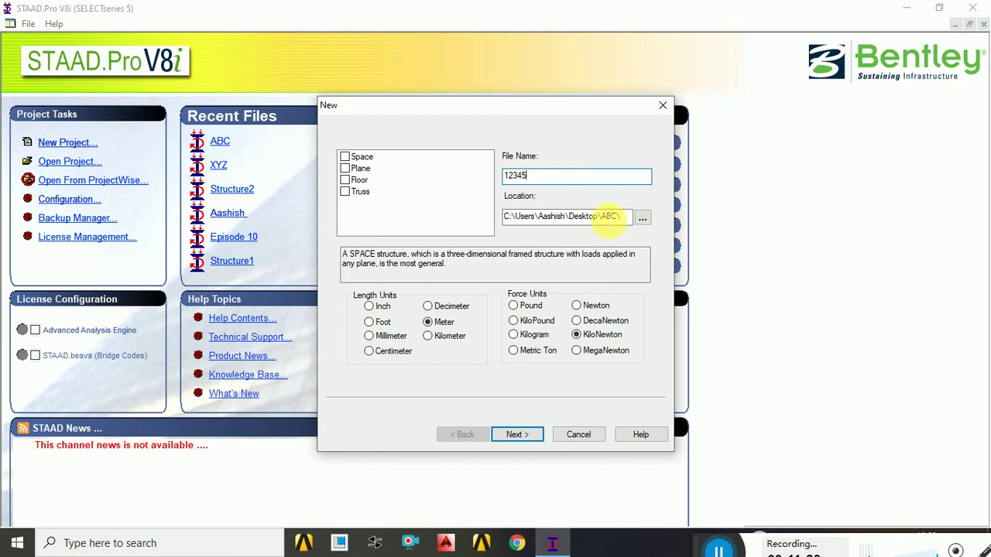
Step: Set the save location to the STAAD.PRO folder and append \12345 as its own subfolder
drag(601, 216, 622, 216)
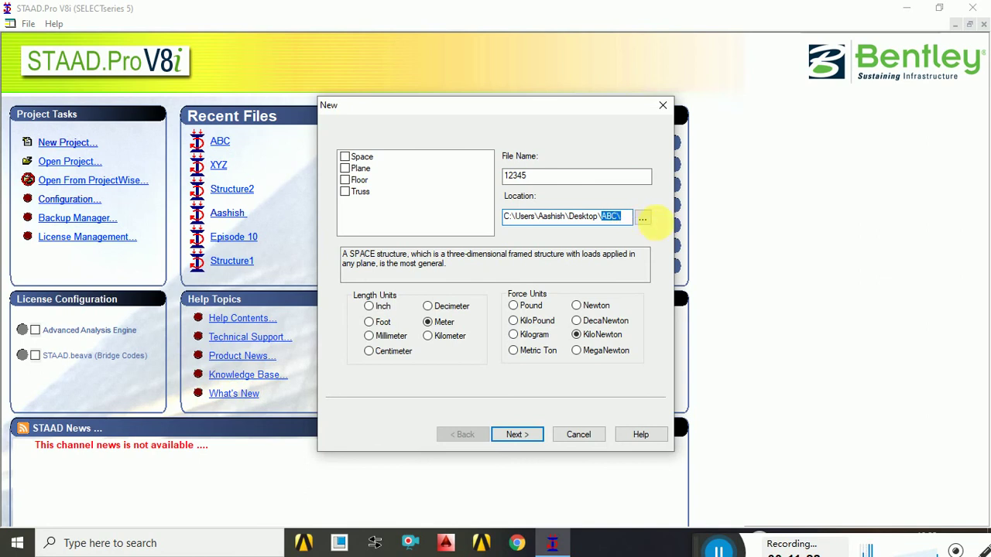
click(643, 217)
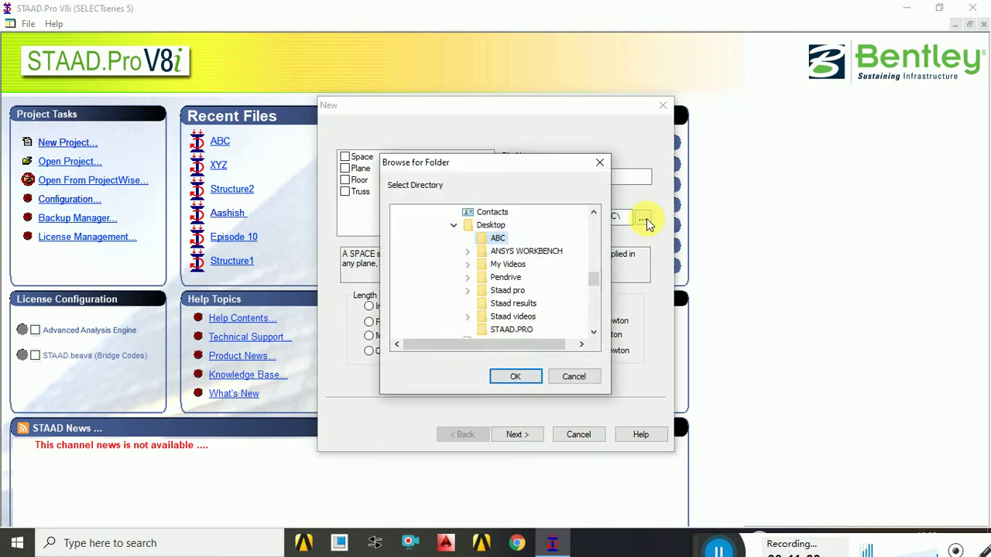
click(527, 330)
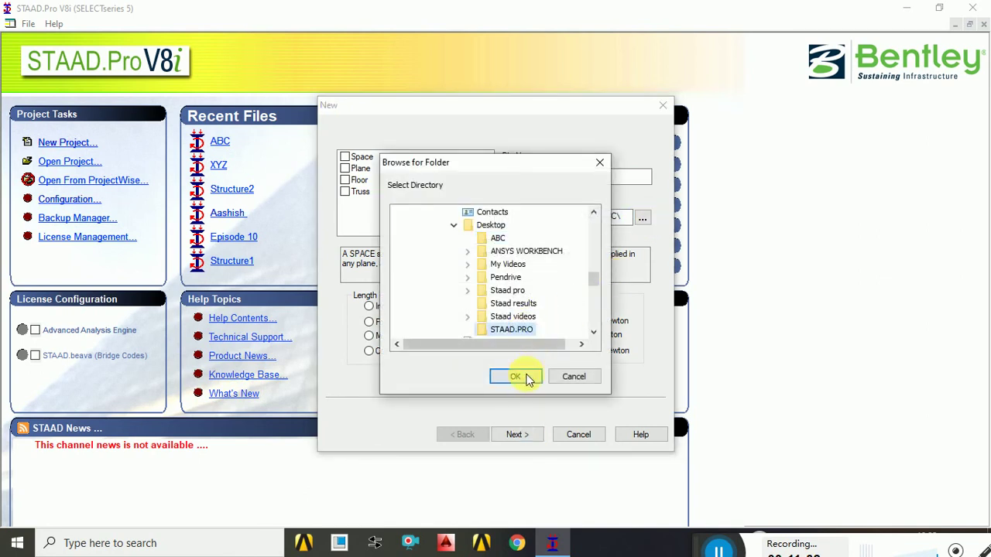
click(525, 377)
click(617, 216)
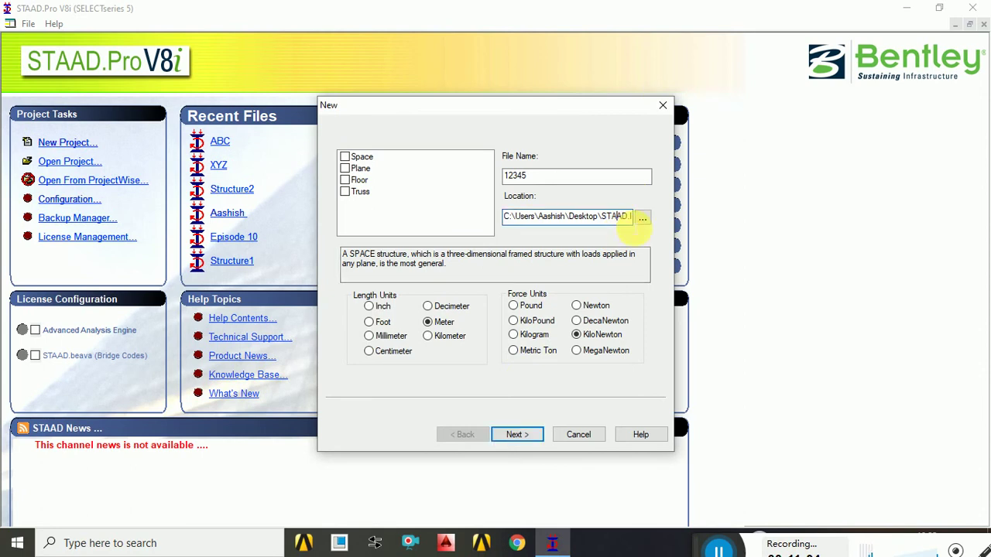
key(Right)
key(Right)
key(Right)
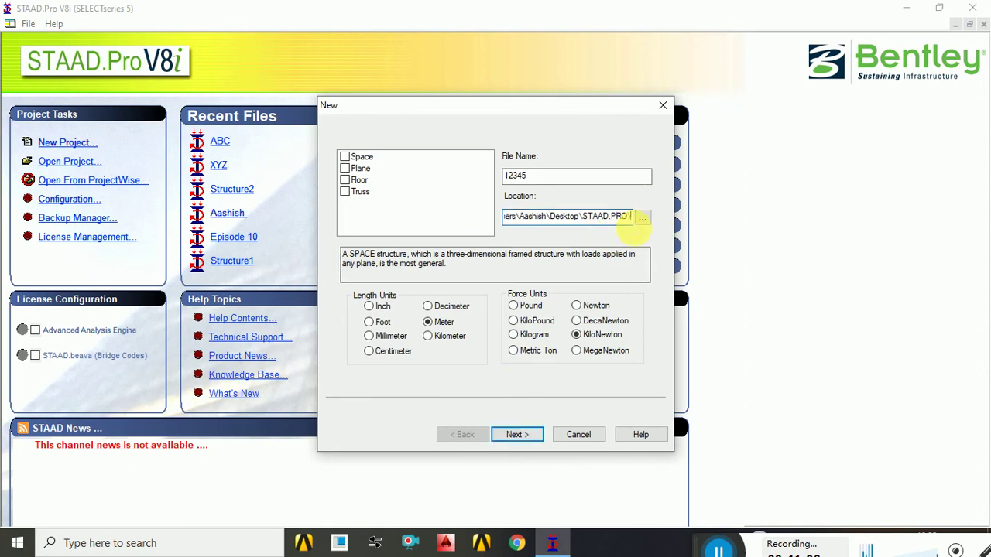
double_click(513, 177)
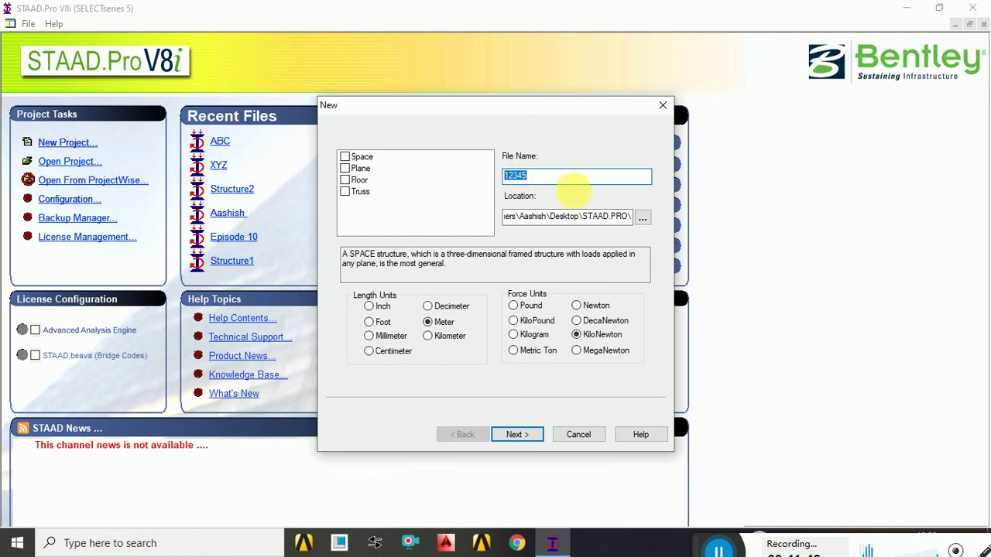
click(624, 216)
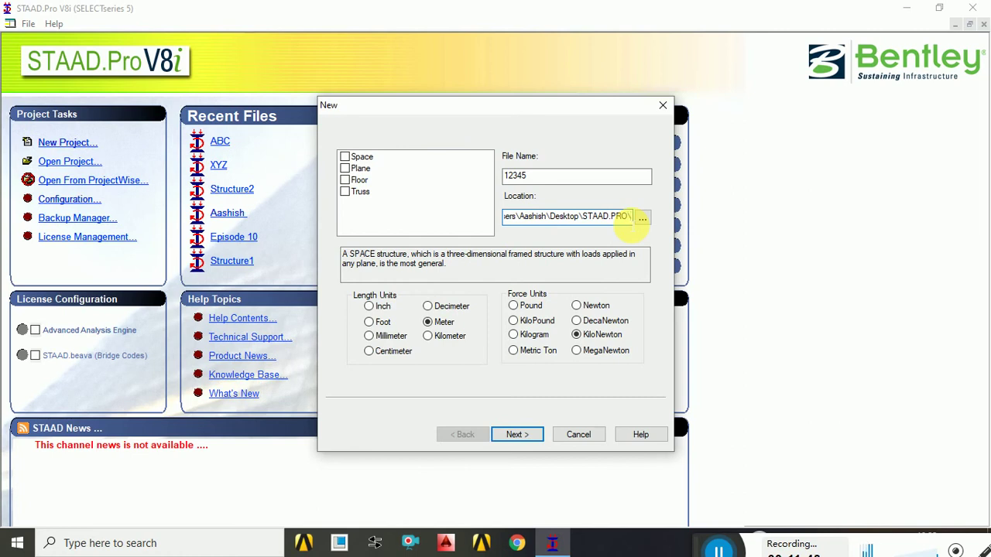
text(12345)
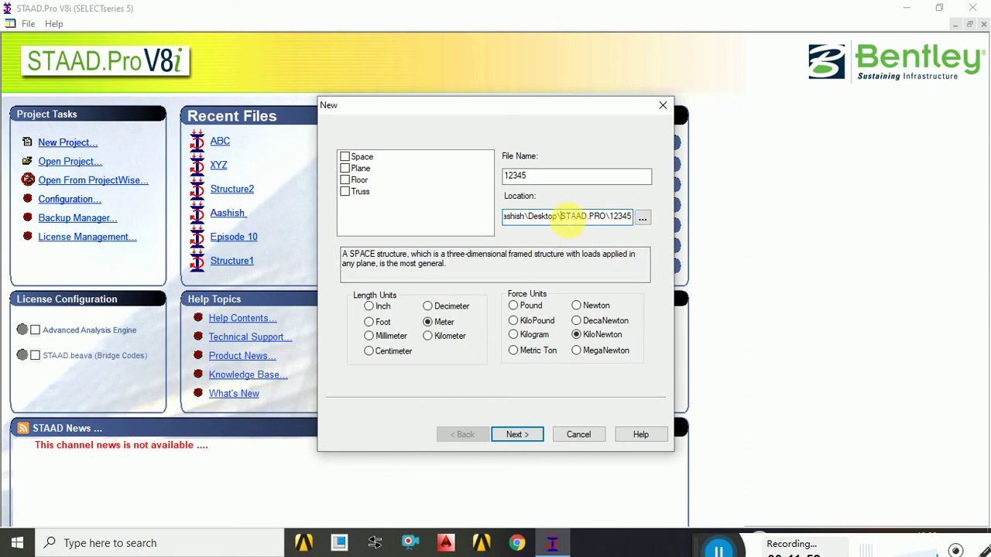
Step: Check the 12345 project name and the STAAD.PRO\12345 location path
drag(561, 217, 609, 217)
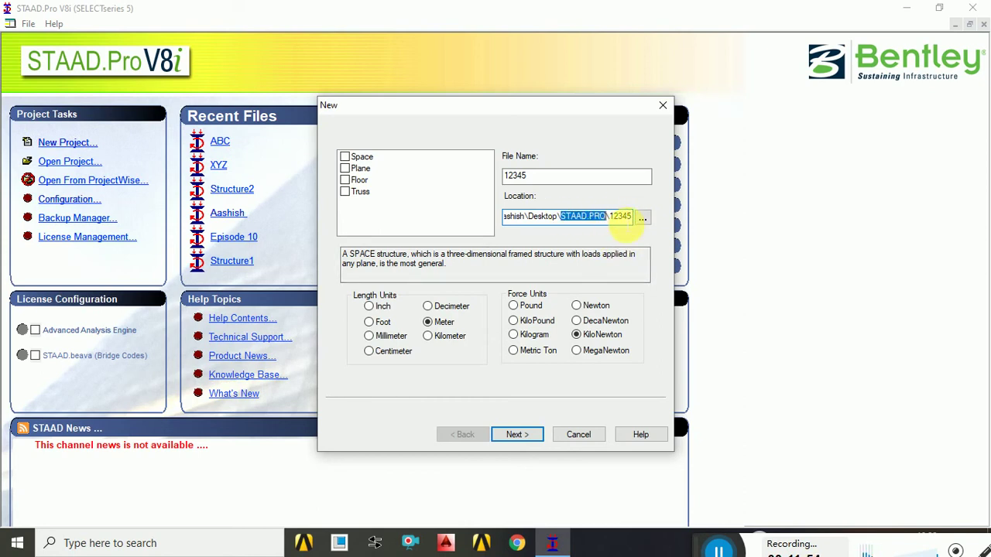
double_click(619, 217)
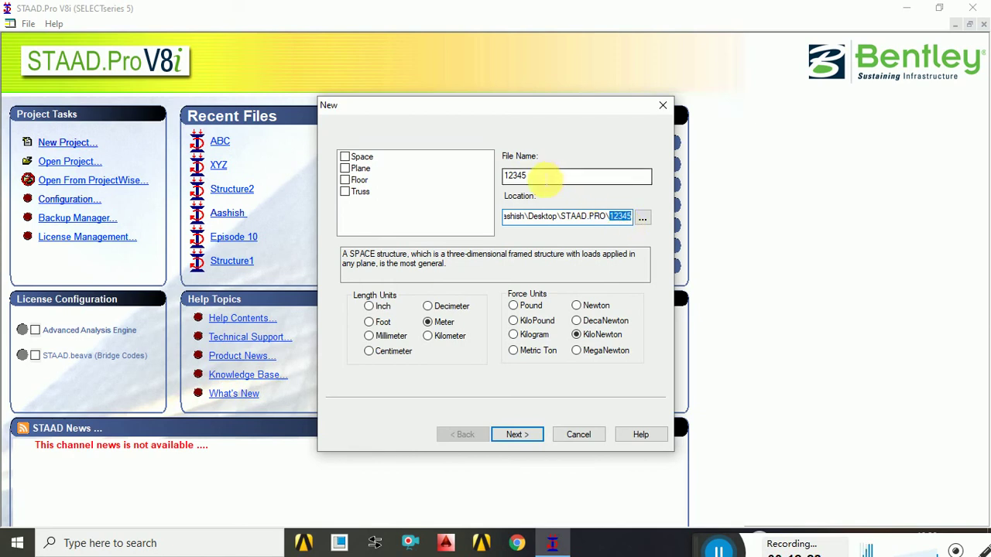
double_click(542, 176)
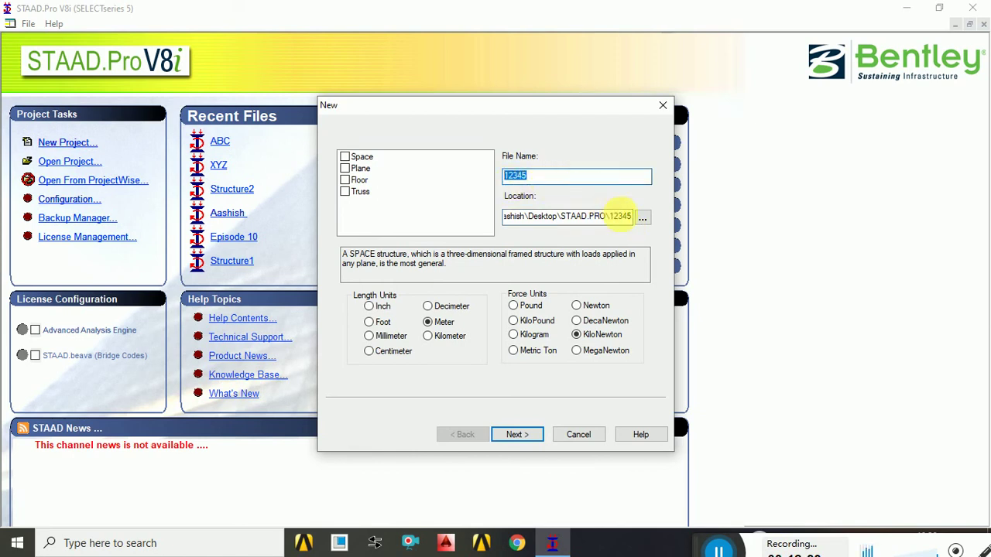
double_click(620, 216)
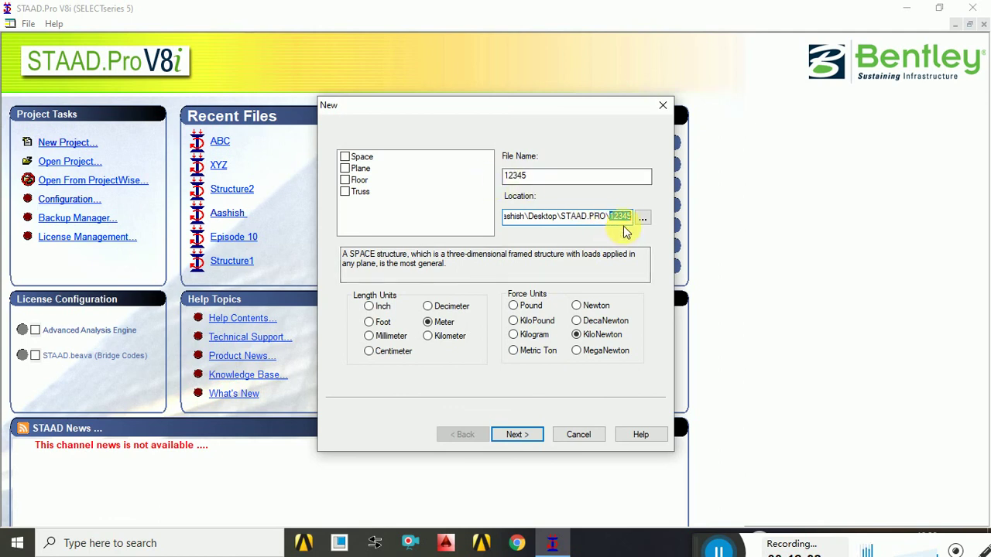
Step: Create project 12345, approving the new 12345 folder, then close STAAD.Pro
click(524, 435)
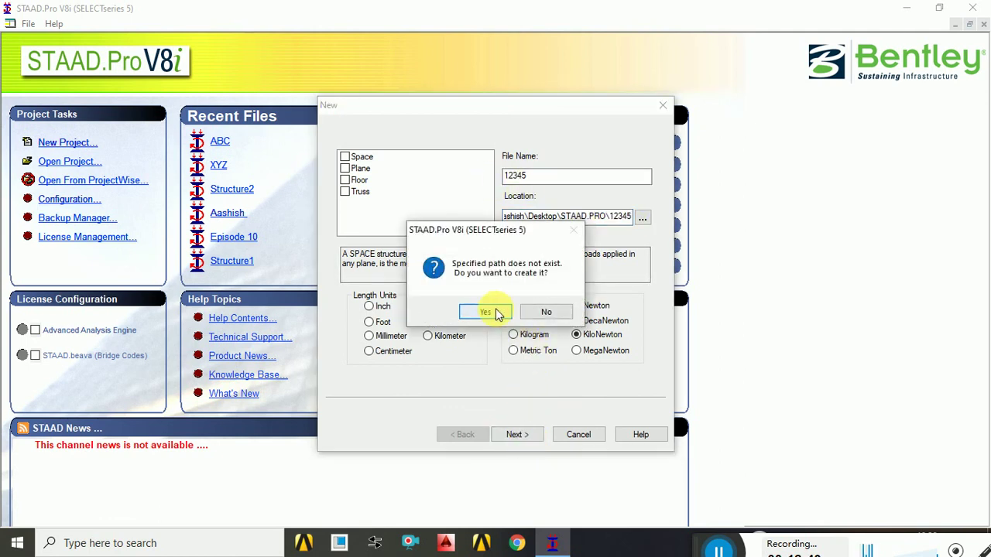
click(486, 312)
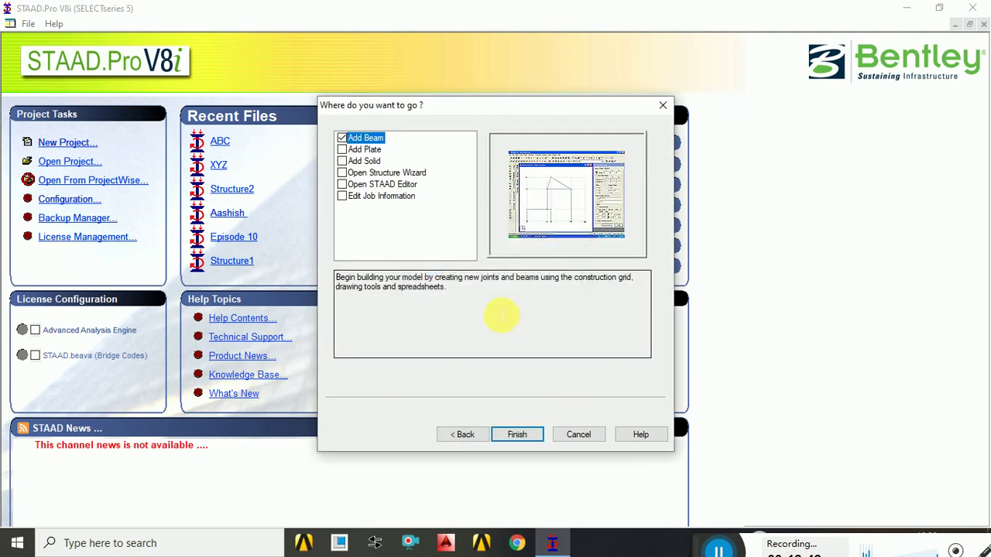
click(518, 435)
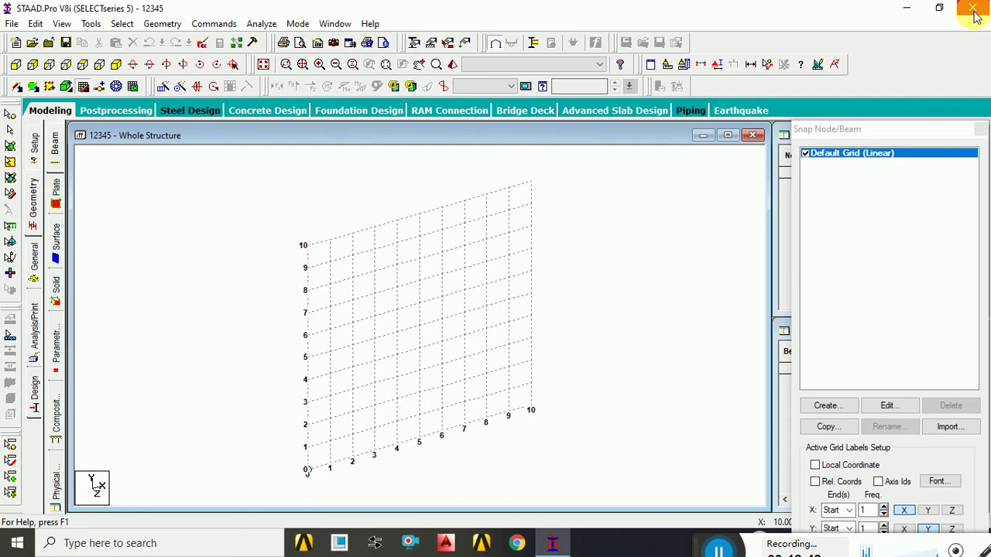
click(973, 9)
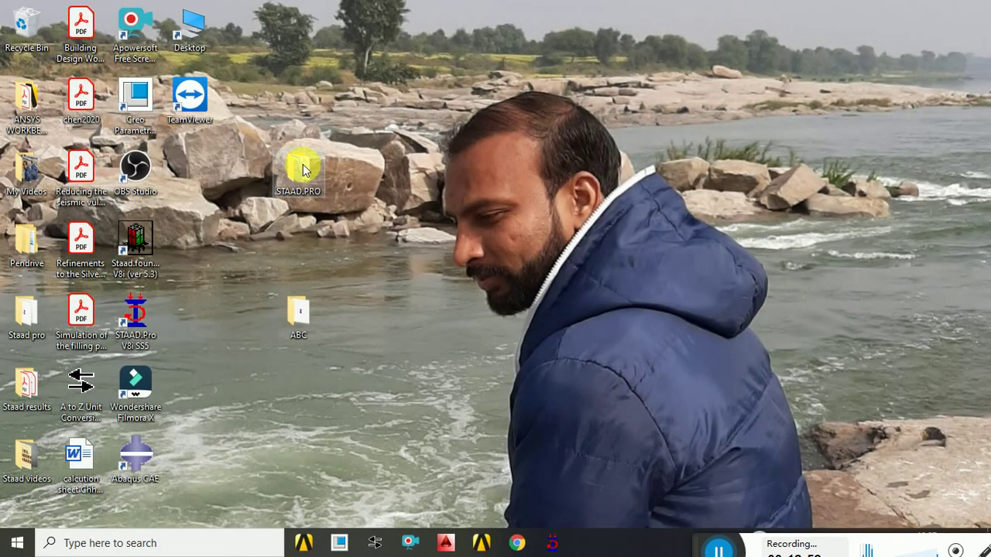
Step: Open STAAD.PRO\12345 and delete the six files other than the 12345 .std model
double_click(302, 178)
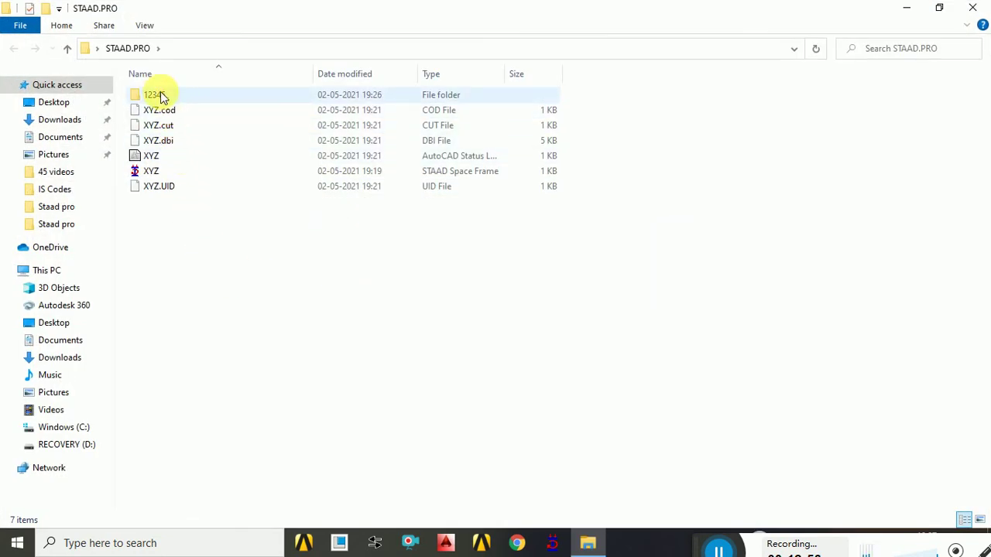
mouse_move(154, 94)
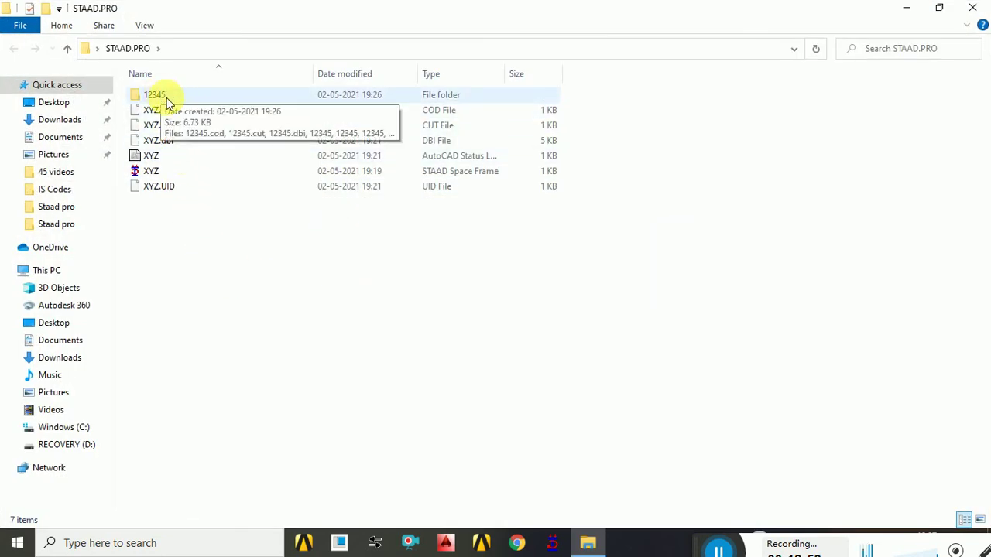
double_click(163, 97)
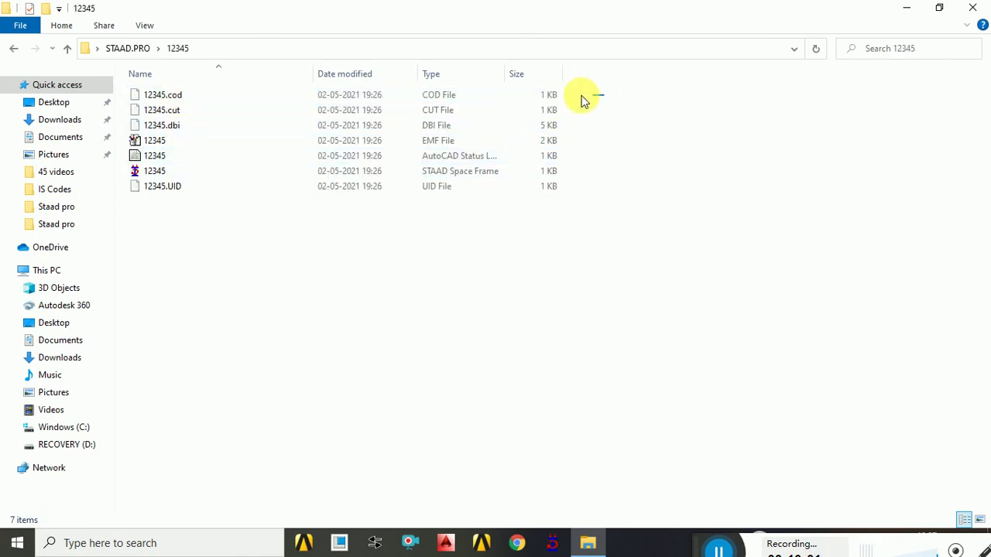
drag(604, 96, 470, 189)
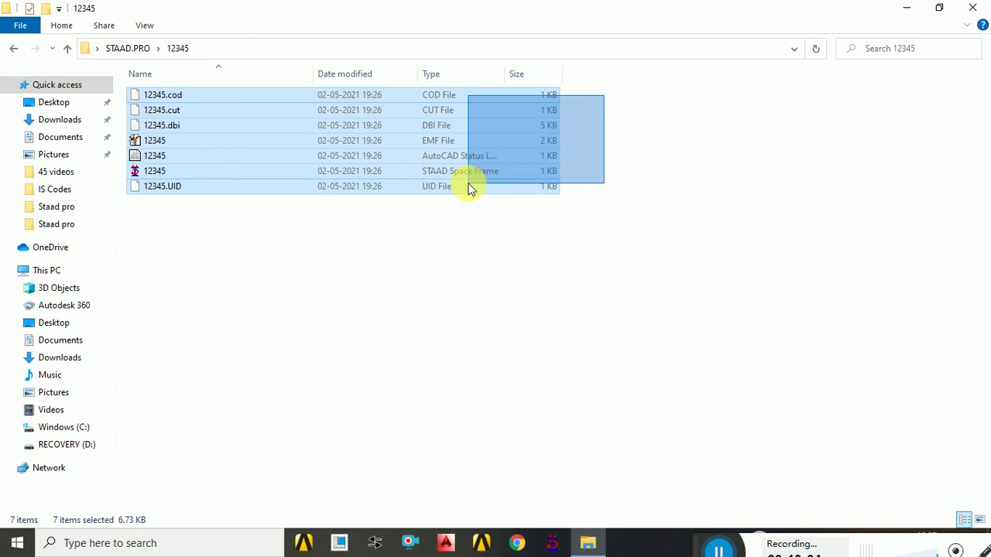
click(217, 278)
click(159, 172)
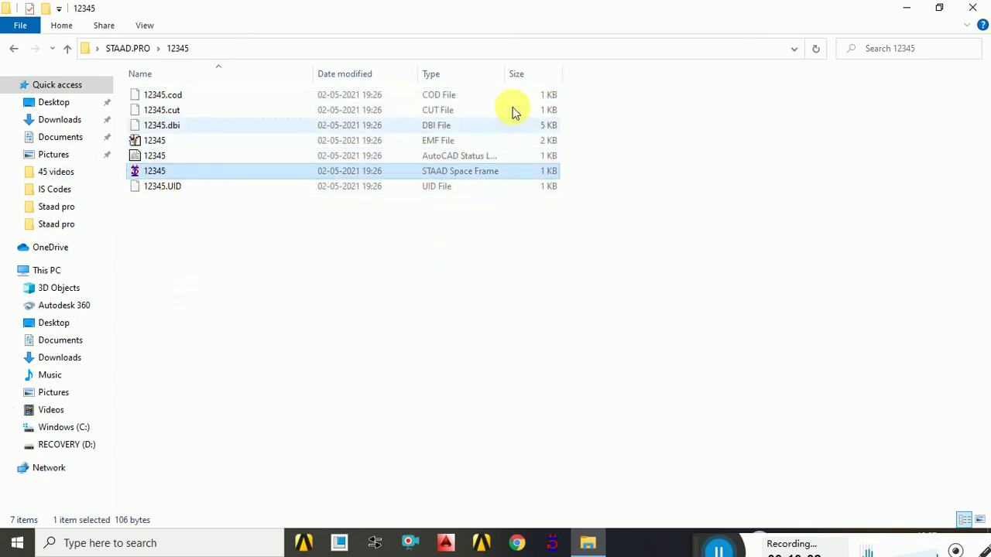
drag(591, 95, 448, 200)
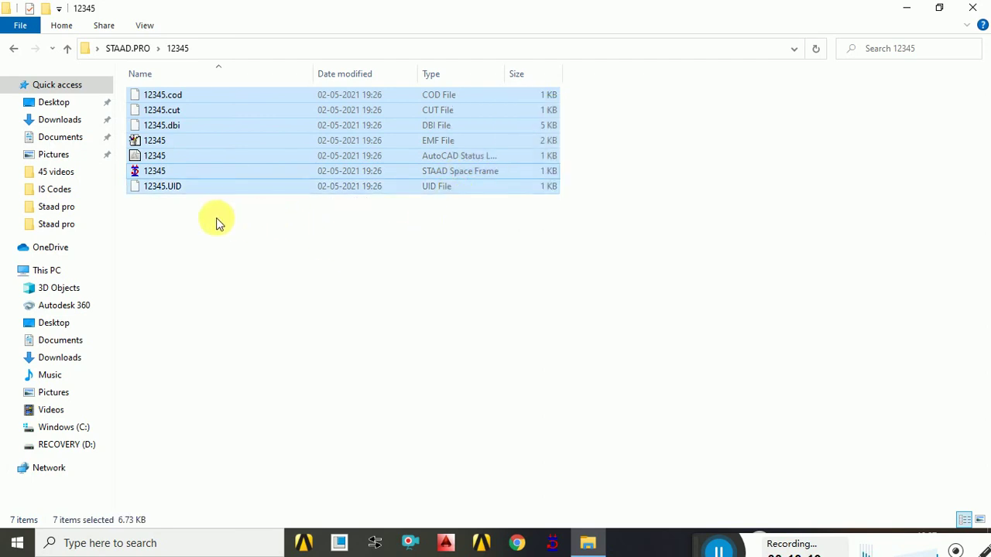
ctrl+click(164, 173)
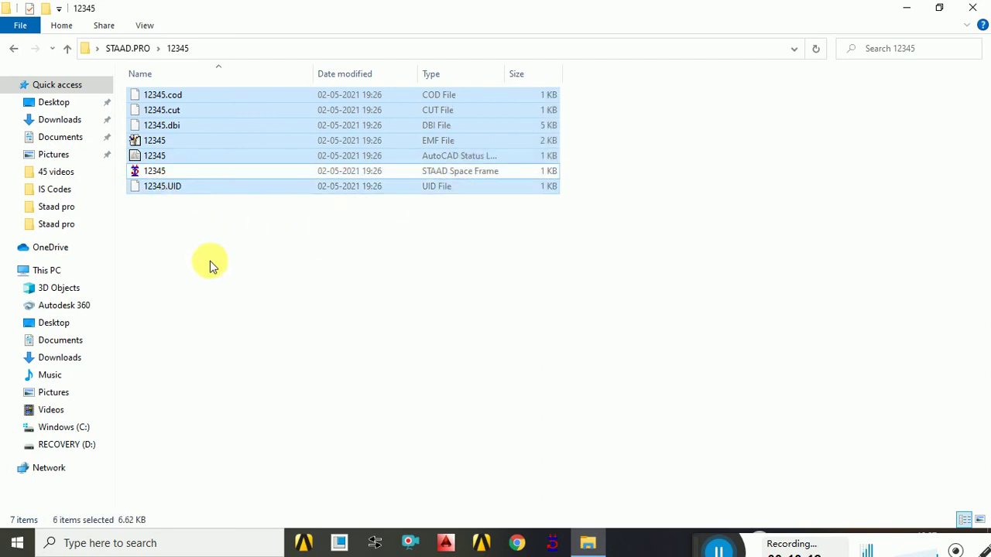
key(Delete)
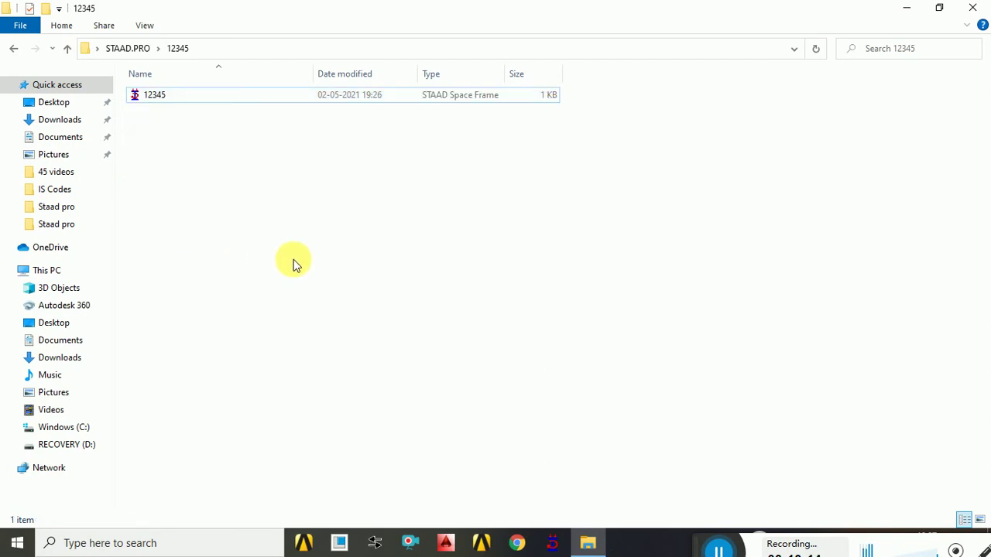
click(972, 8)
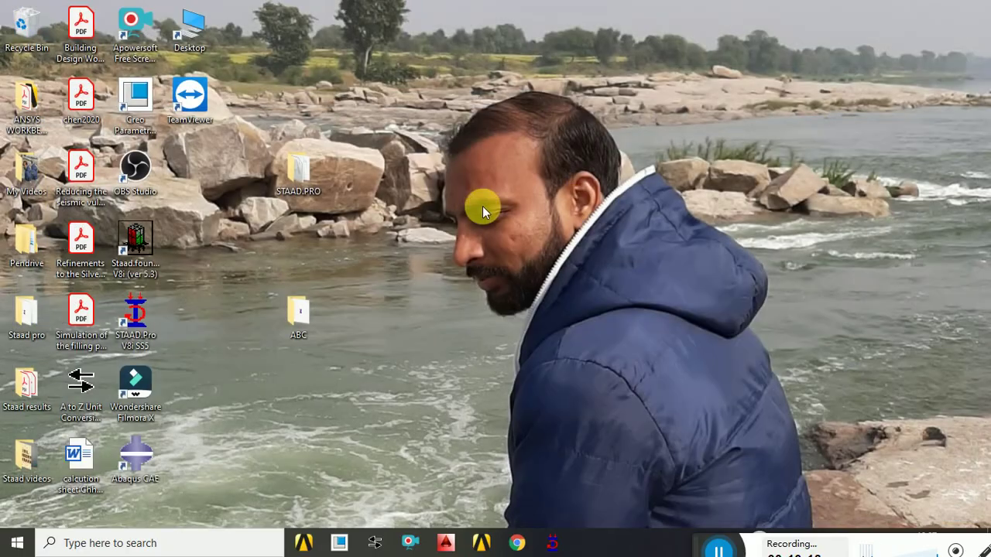
right_click(475, 165)
click(490, 204)
right_click(508, 206)
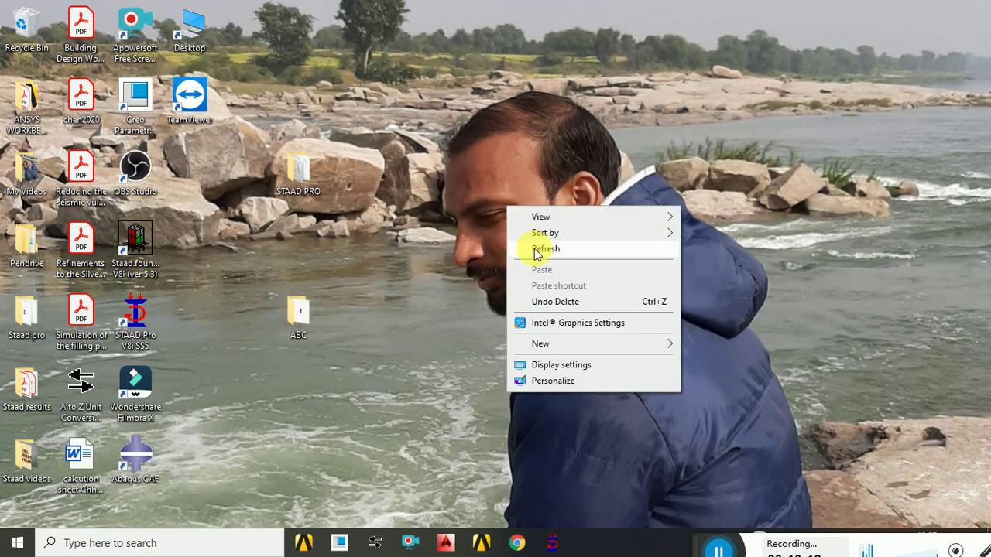
click(534, 249)
right_click(534, 251)
click(598, 339)
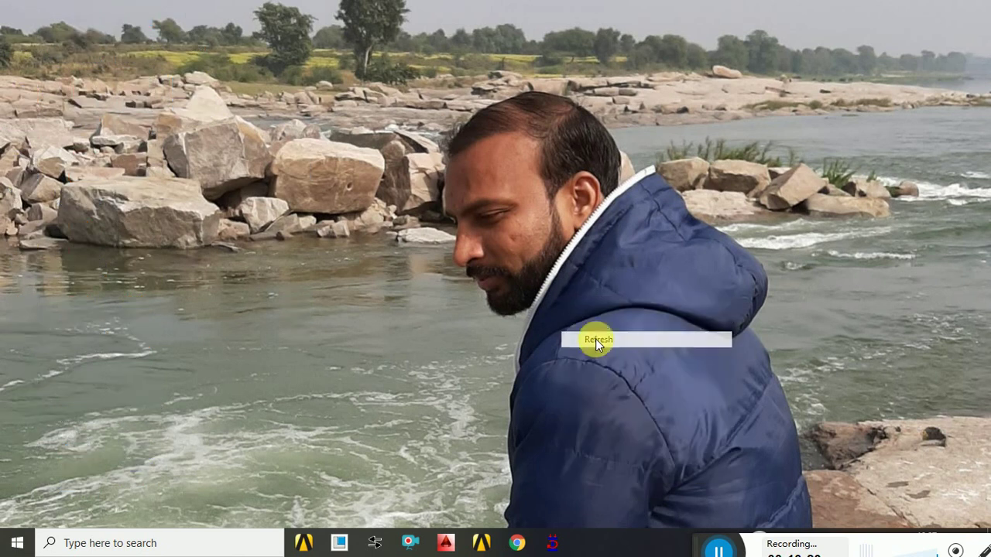
click(551, 541)
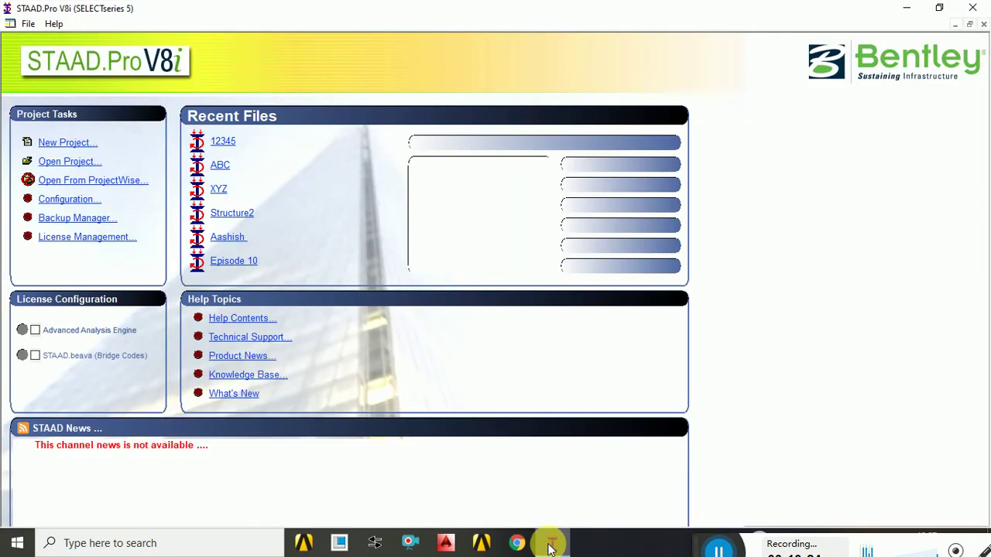
click(906, 7)
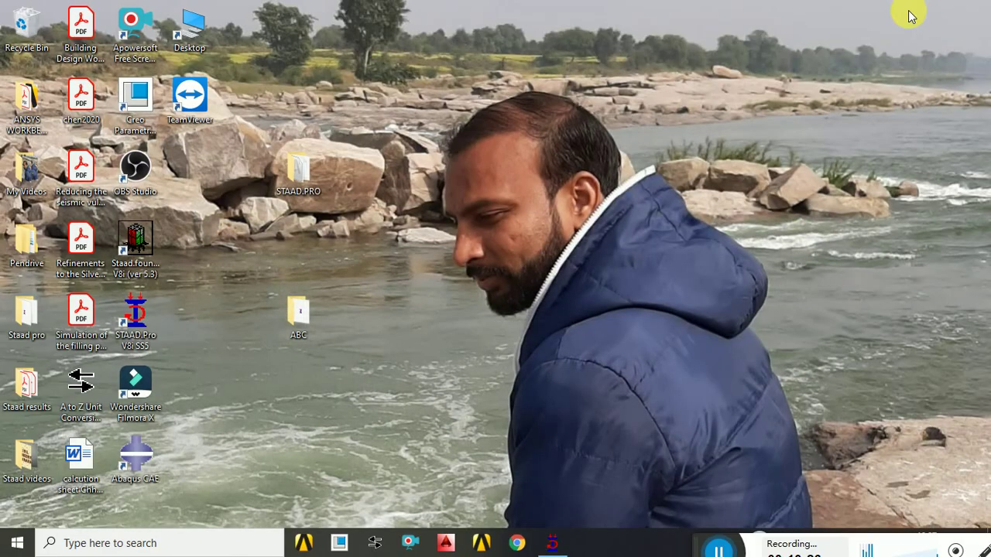
Step: Open the STAAD.PRO folder and copy the XYZ STAAD Space Frame file, keeping its name
click(302, 166)
double_click(332, 183)
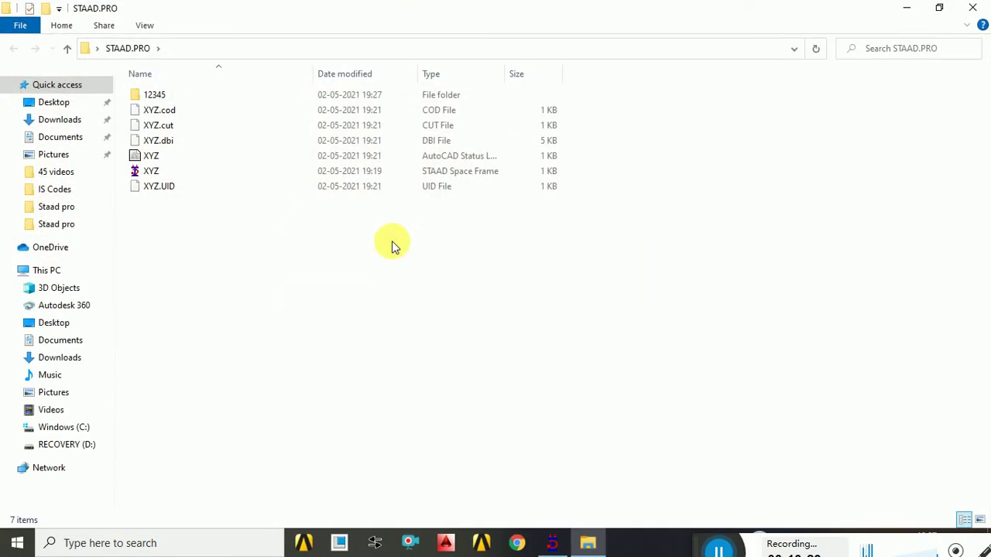
click(154, 174)
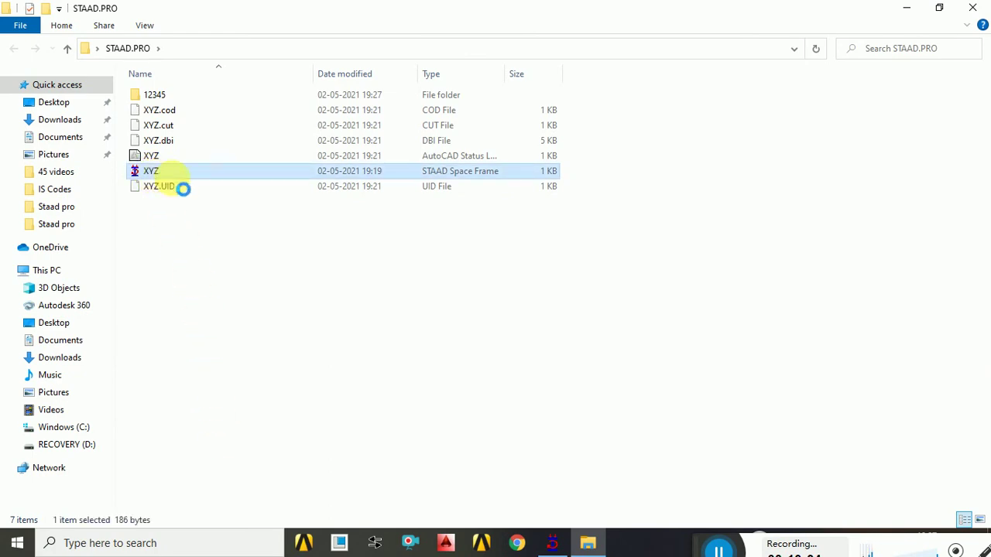
right_click(159, 184)
click(190, 444)
key(F2)
key(Escape)
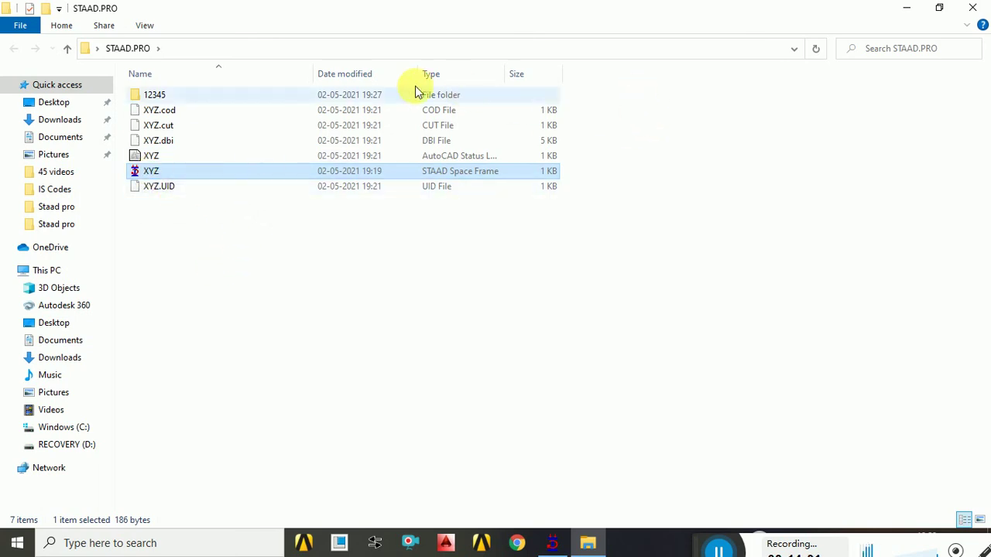